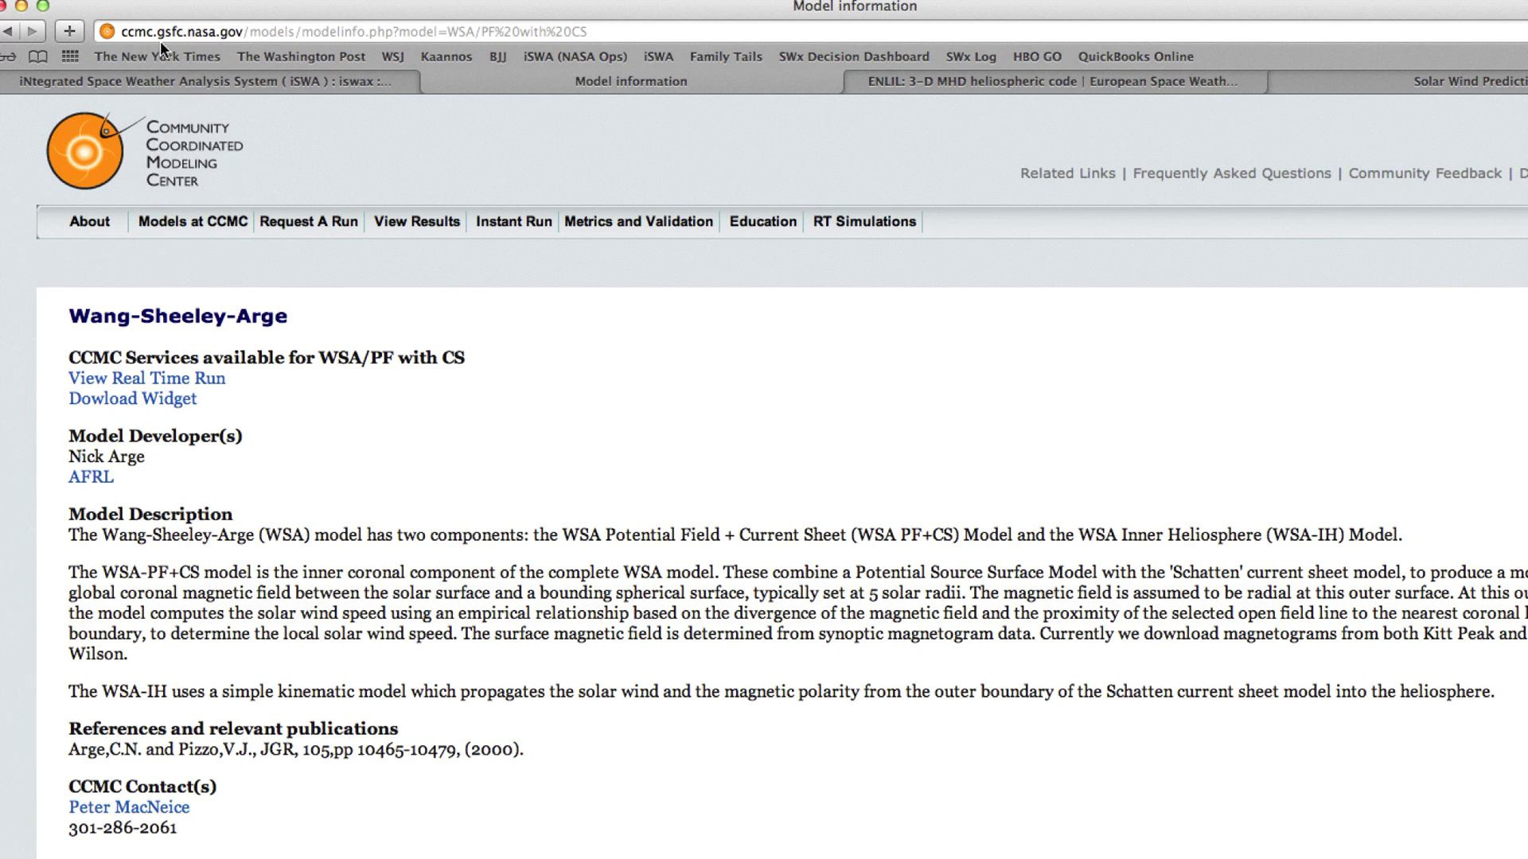
Step: Highlight the ccmc.gsfc.nasa.gov domain in the address of the Wang-Sheeley-Arge model page
{"action": "left_click", "coordinate": [137, 56]}
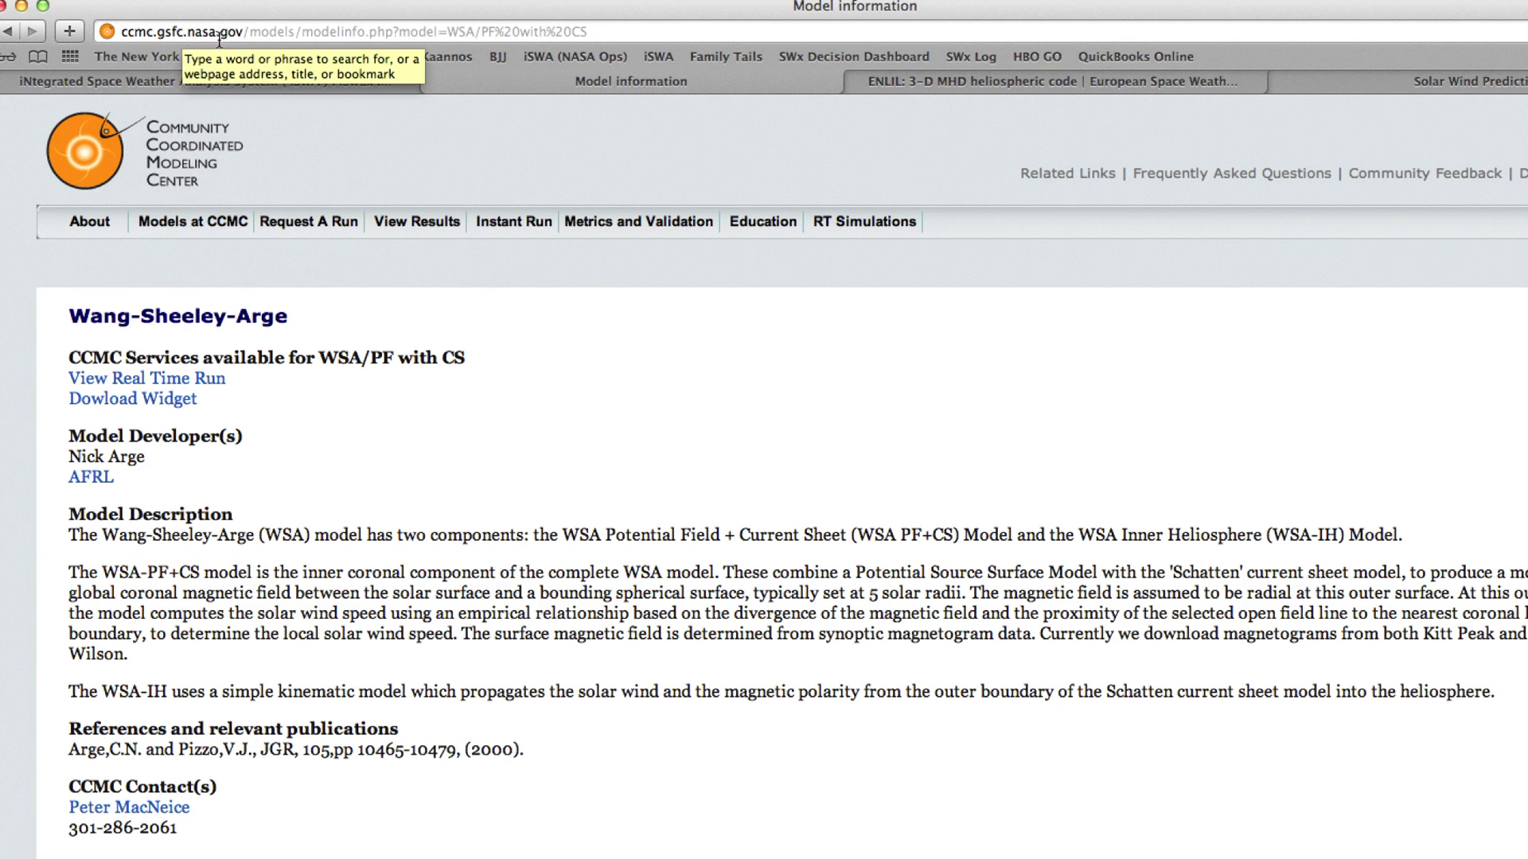
{"action": "left_click_drag", "start_coordinate": [241, 30], "coordinate": [131, 26]}
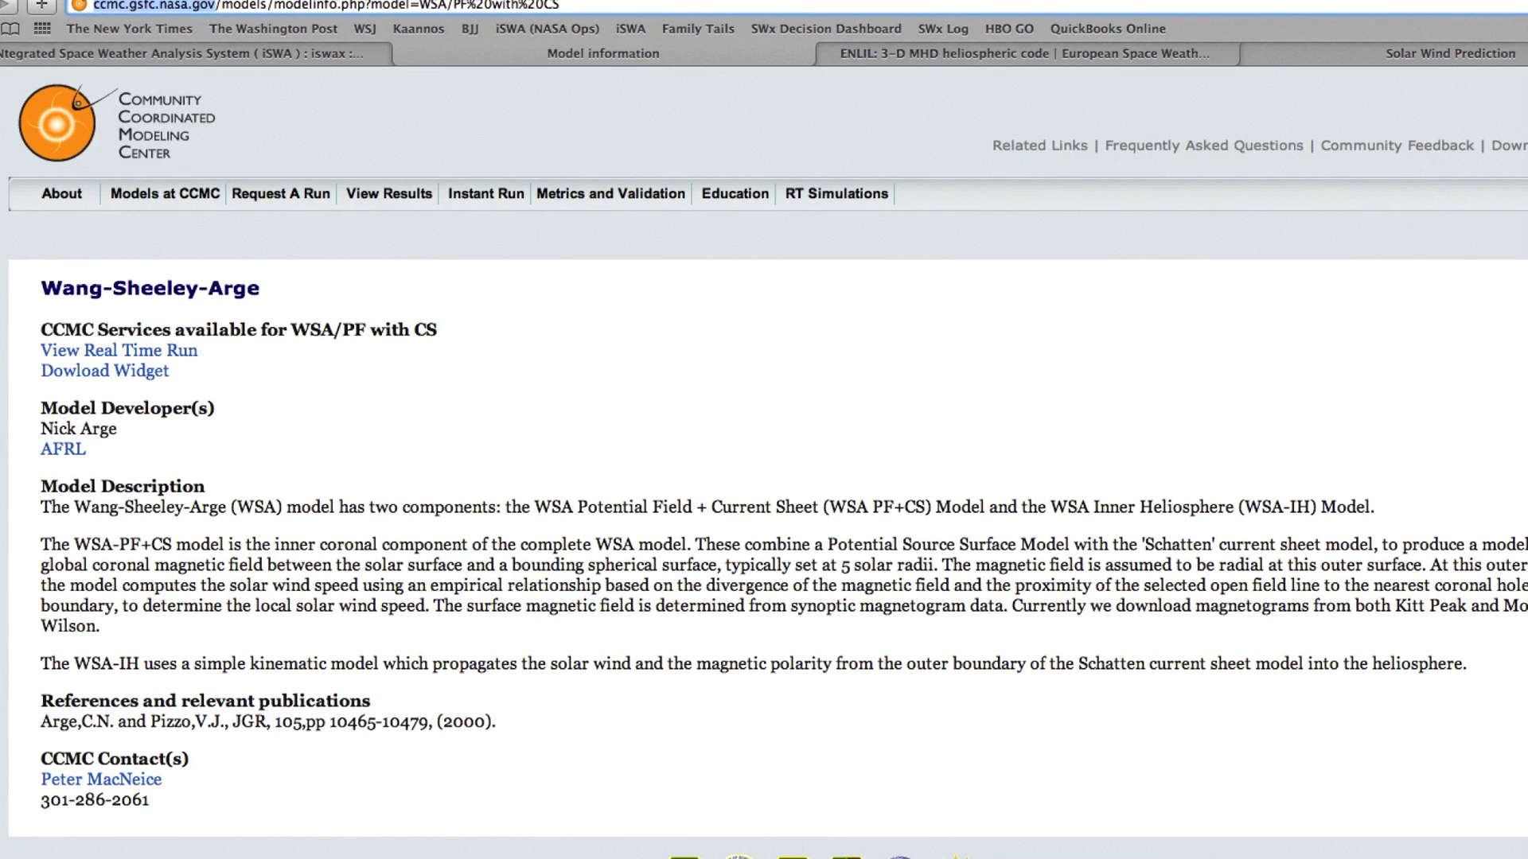
Step: Switch to the iSWA page and look over its cygnets, from the HMI magnetogram to the WSA-ENLIL-CONE Stereo-A timeline
{"action": "left_click", "coordinate": [306, 52]}
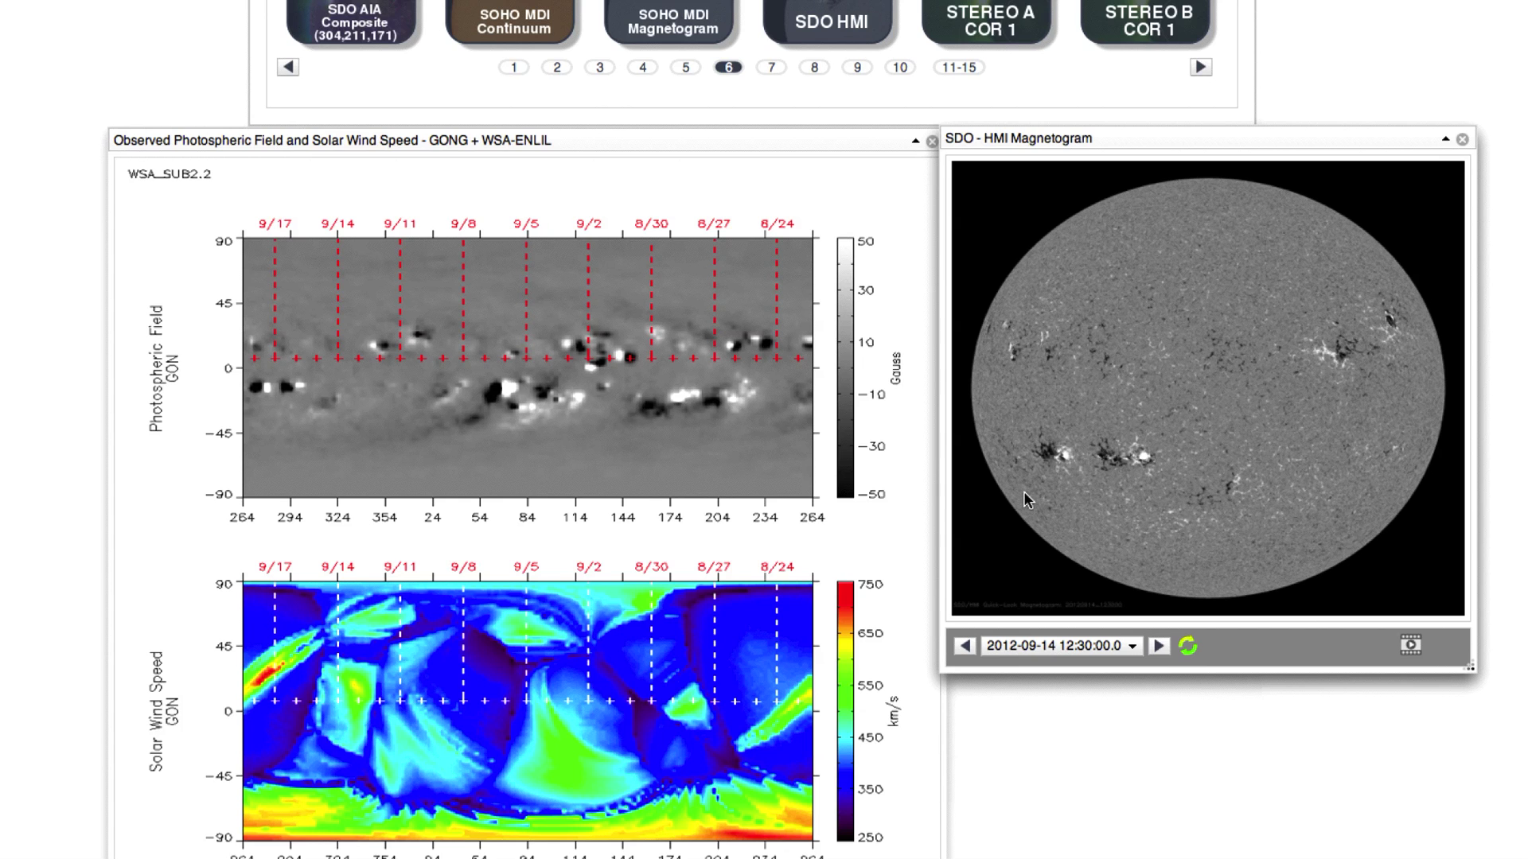
{"action": "scroll", "coordinate": [1025, 501], "scroll_direction": "down", "scroll_amount": 5}
{"action": "scroll", "coordinate": [1026, 499], "scroll_direction": "down", "scroll_amount": 5}
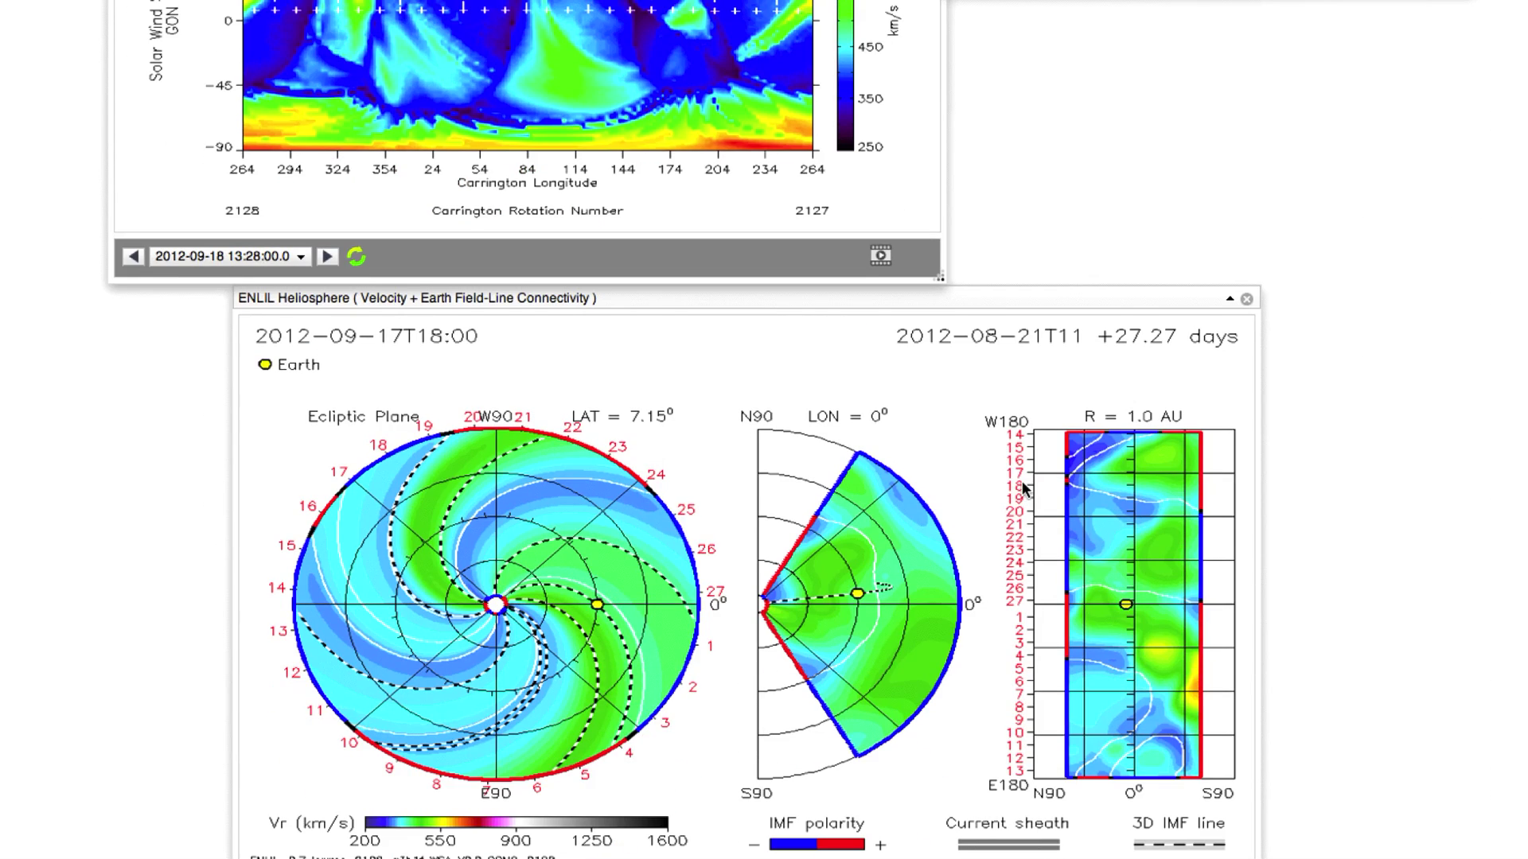
{"action": "scroll", "coordinate": [1024, 489], "scroll_direction": "down", "scroll_amount": 15}
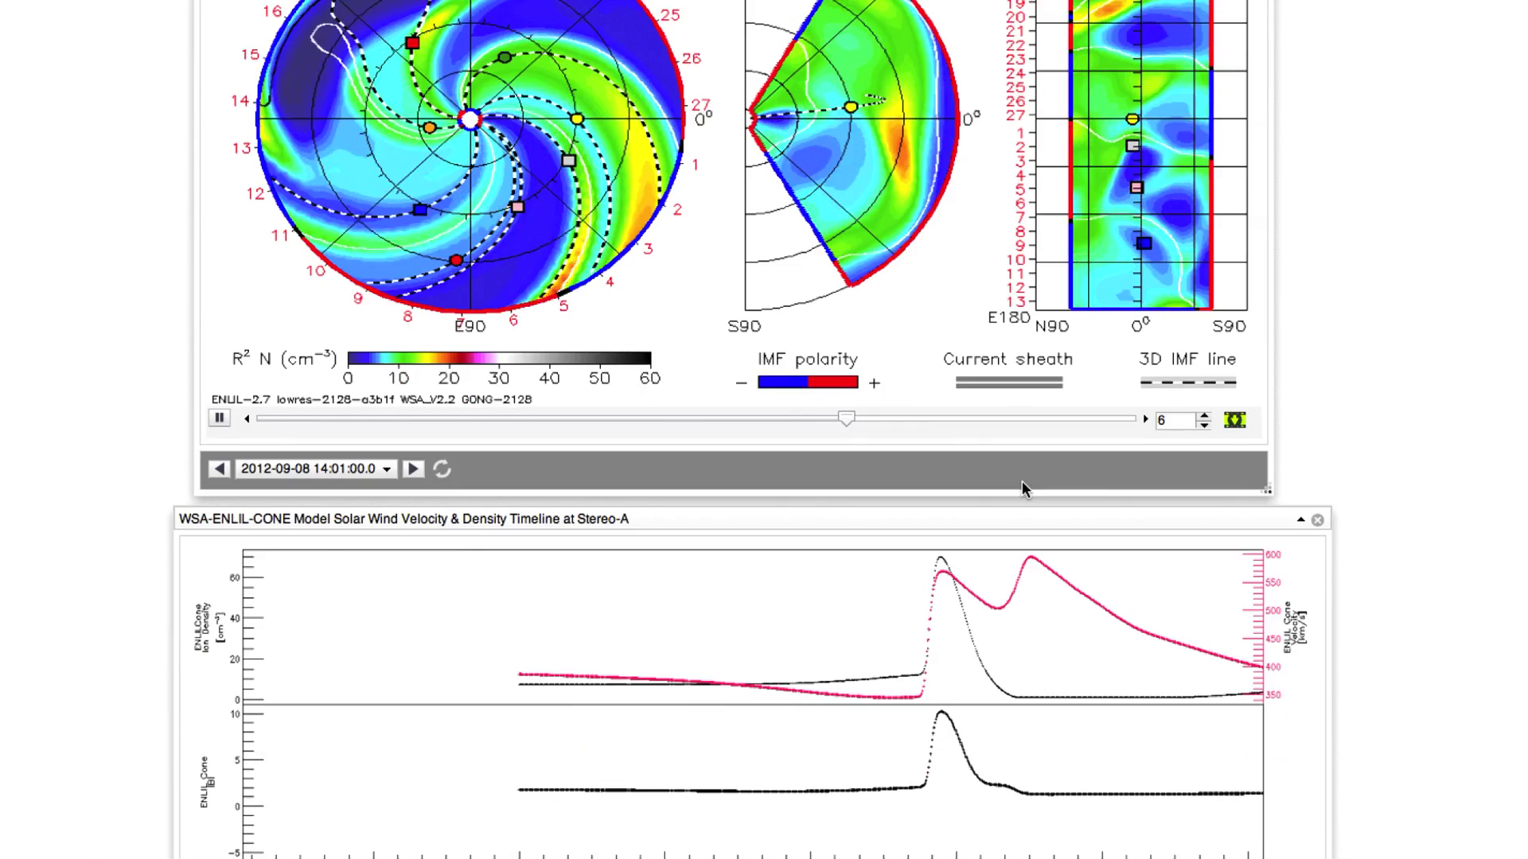
{"action": "scroll", "coordinate": [1022, 487], "scroll_direction": "up", "scroll_amount": 1}
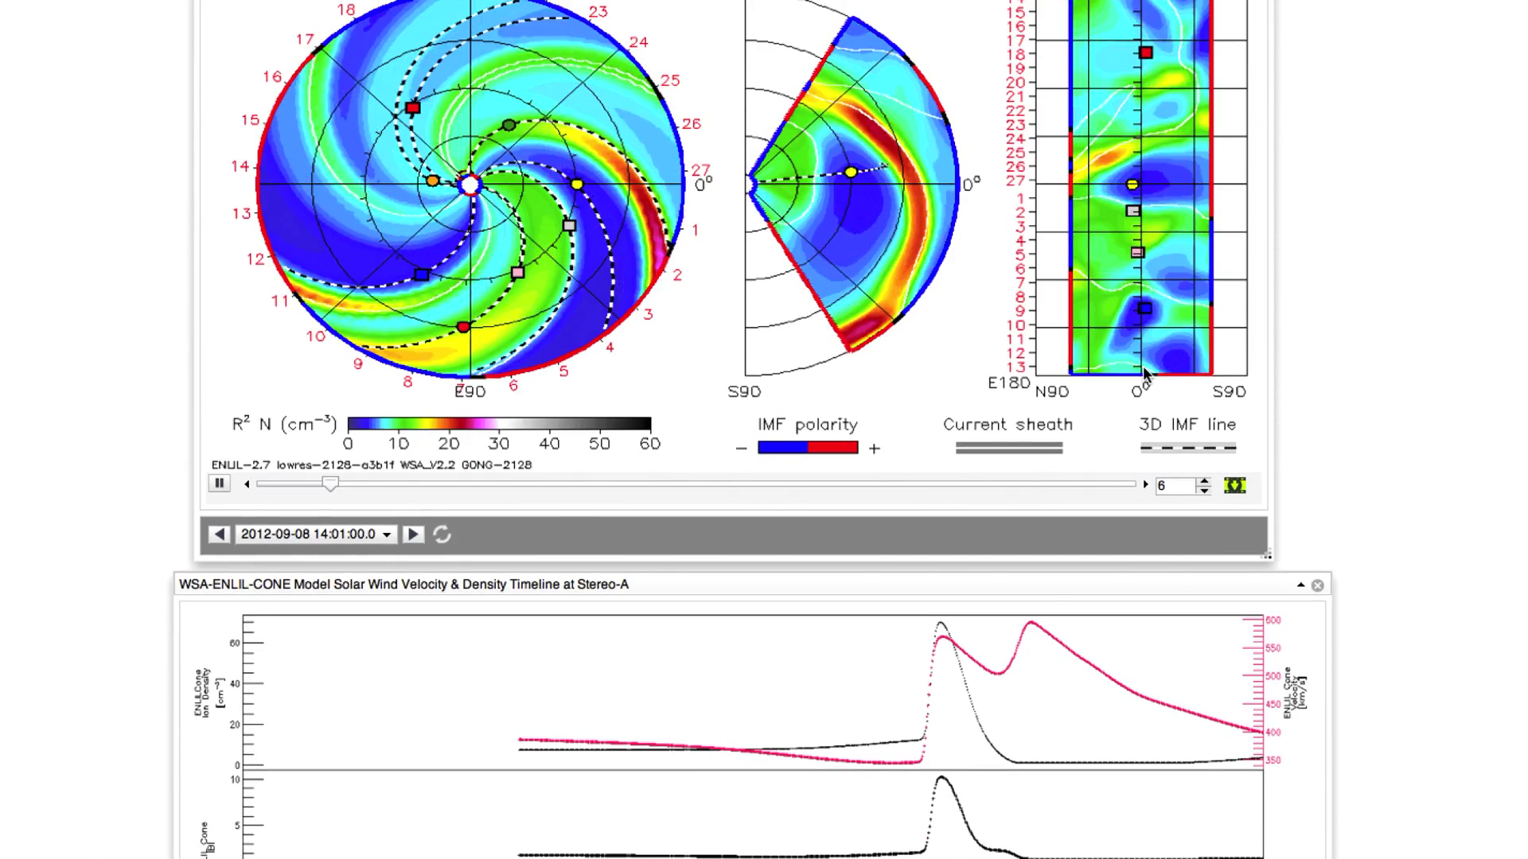
{"action": "scroll", "coordinate": [1360, 407], "scroll_direction": "up", "scroll_amount": 5}
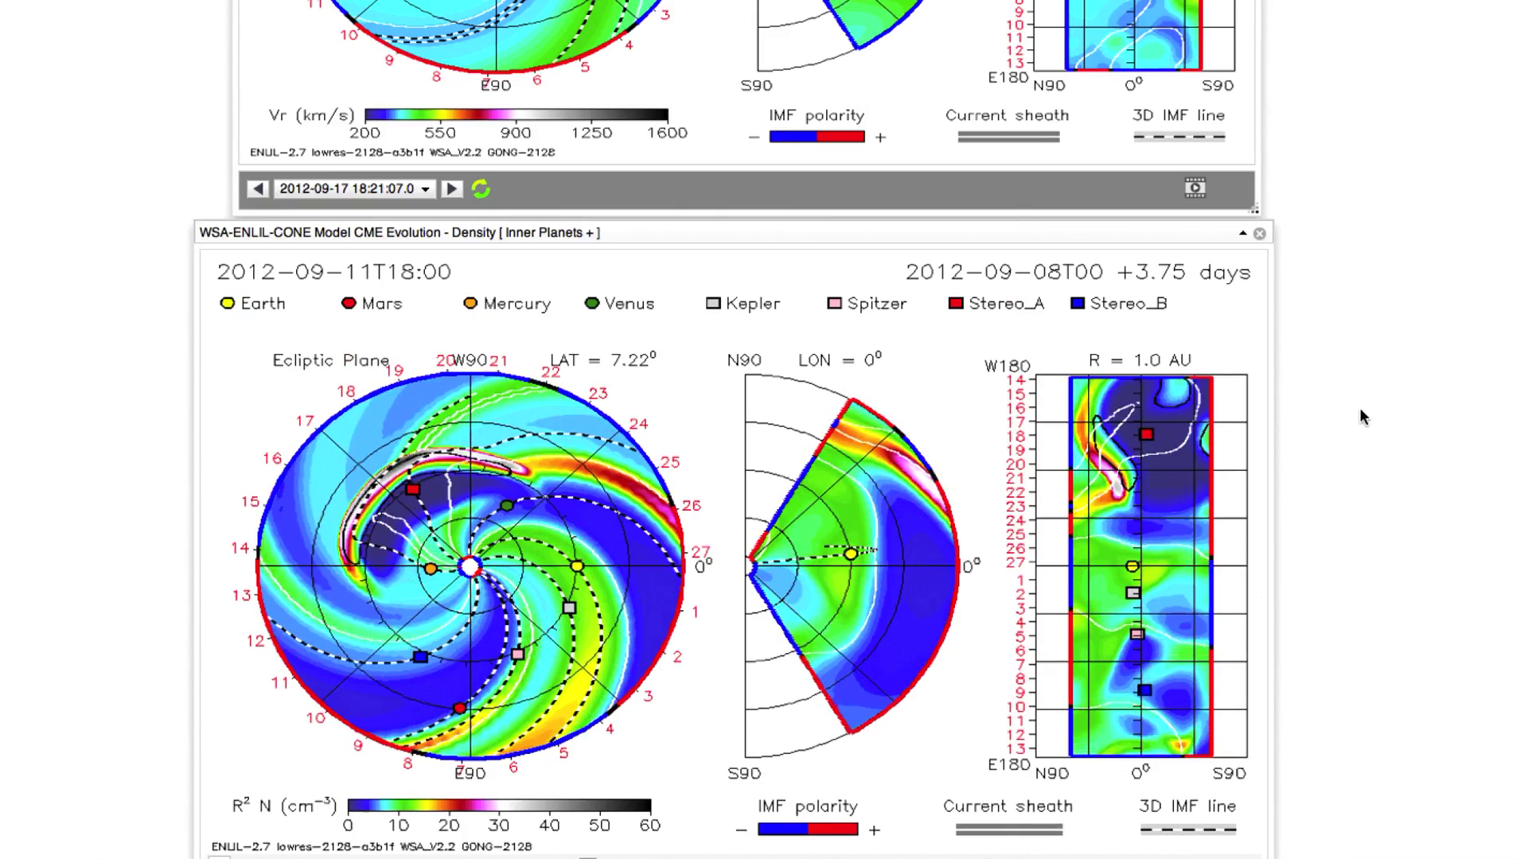
{"action": "scroll", "coordinate": [1359, 408], "scroll_direction": "up", "scroll_amount": 15}
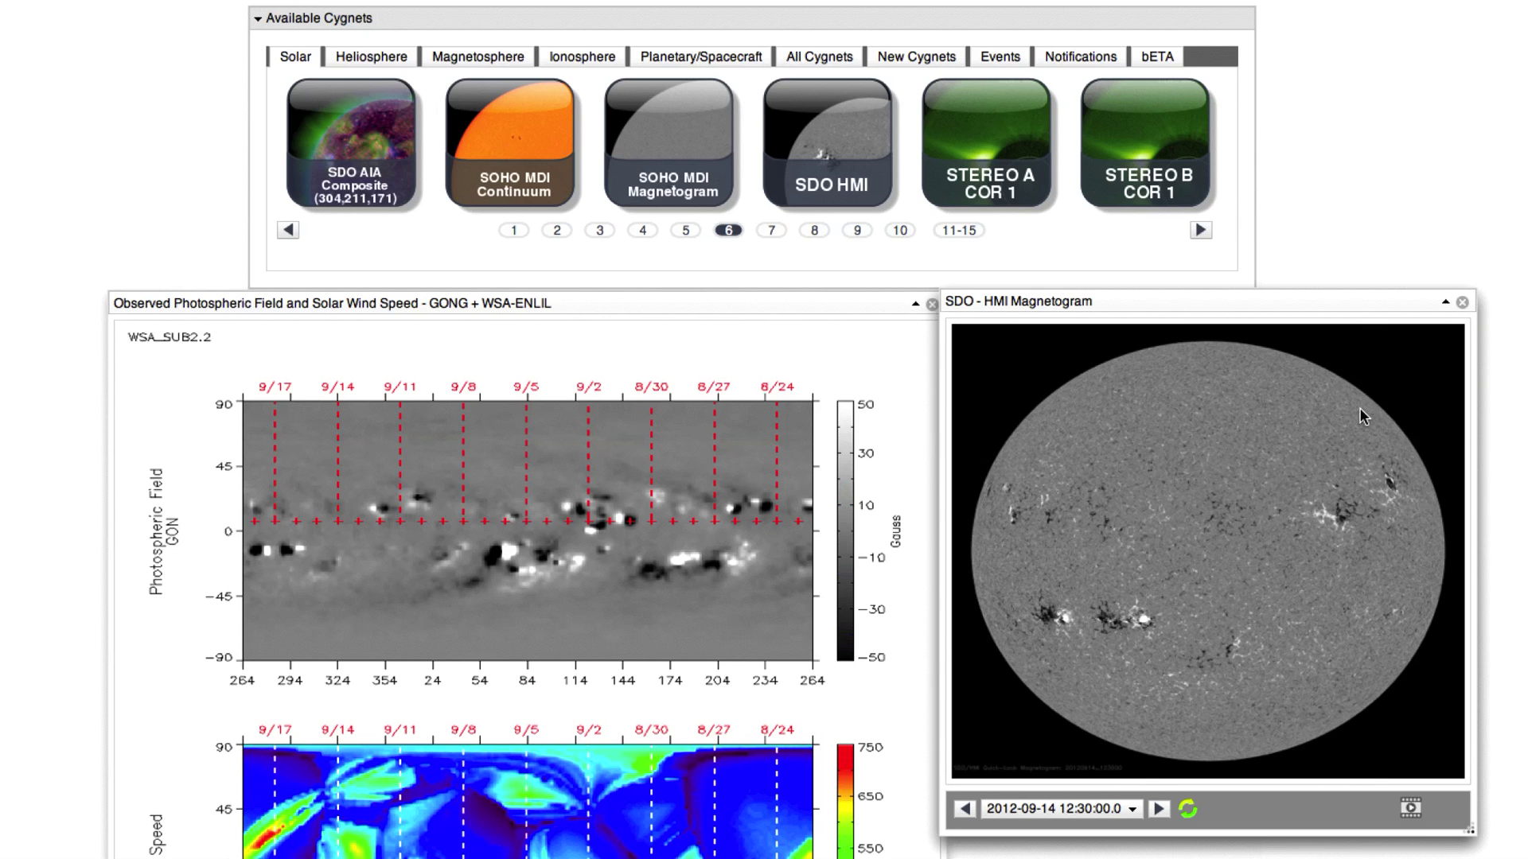
Step: Examine the GONG photospheric field map and the WSA-ENLIL solar wind speed map beside the SDO HMI magnetogram
{"action": "scroll", "coordinate": [1360, 407], "scroll_direction": "down", "scroll_amount": 4}
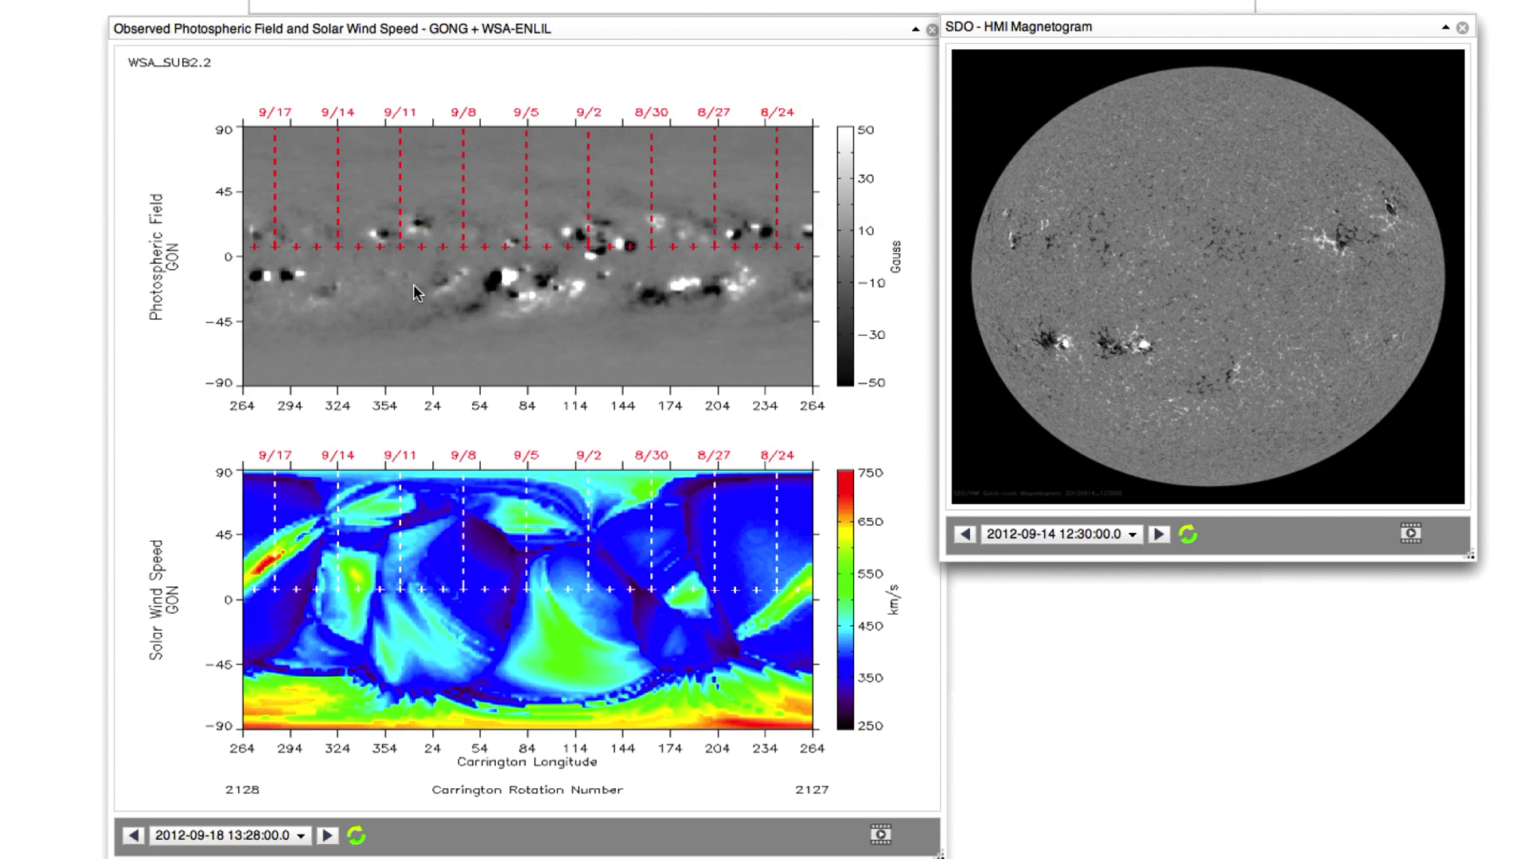
{"action": "scroll", "coordinate": [413, 286], "scroll_direction": "down", "scroll_amount": 3}
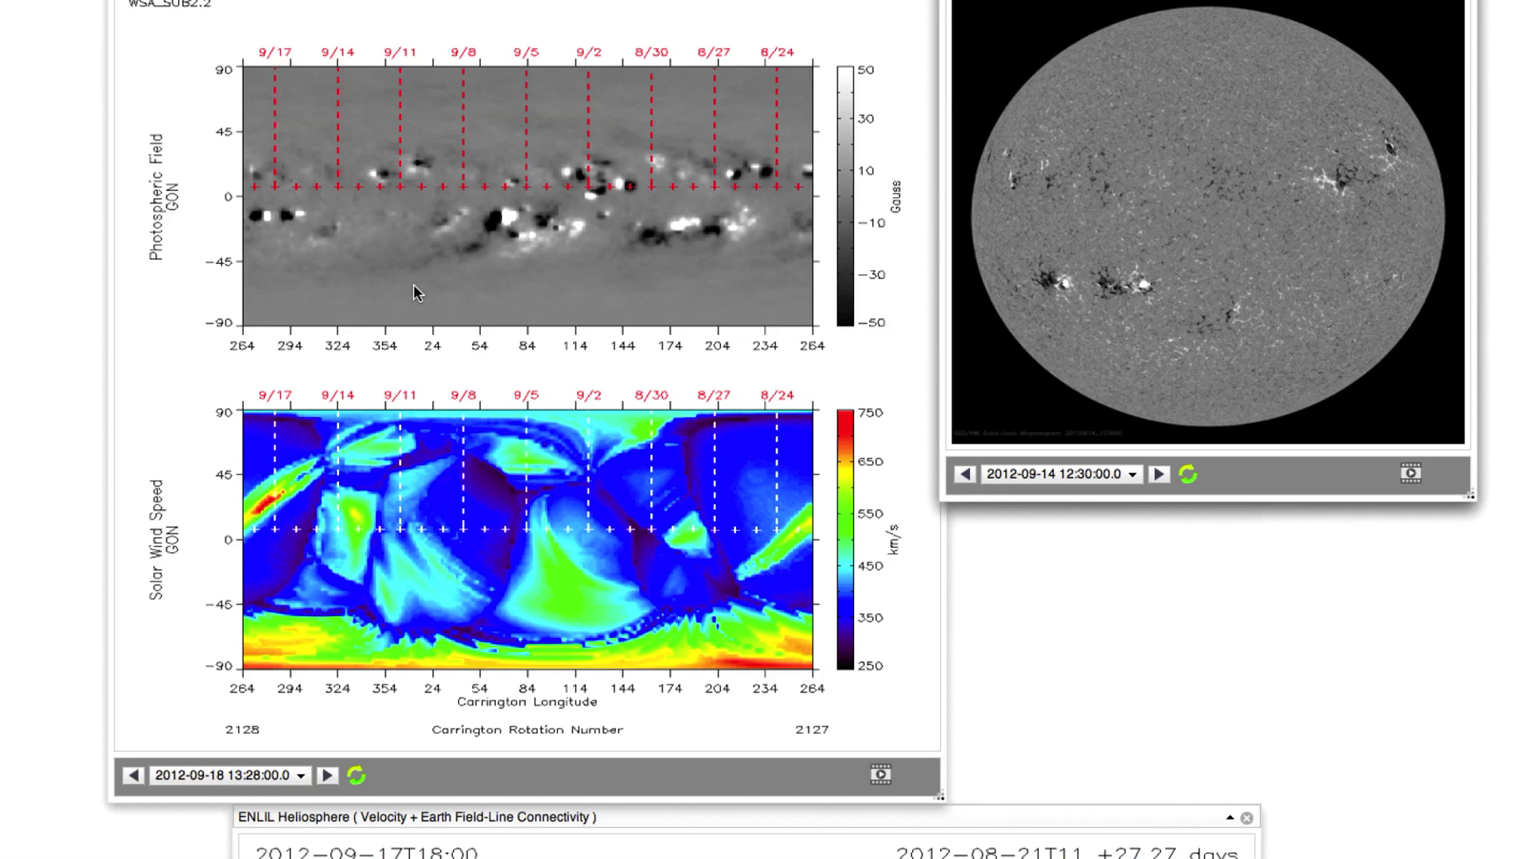
{"action": "scroll", "coordinate": [413, 292], "scroll_direction": "down", "scroll_amount": 5}
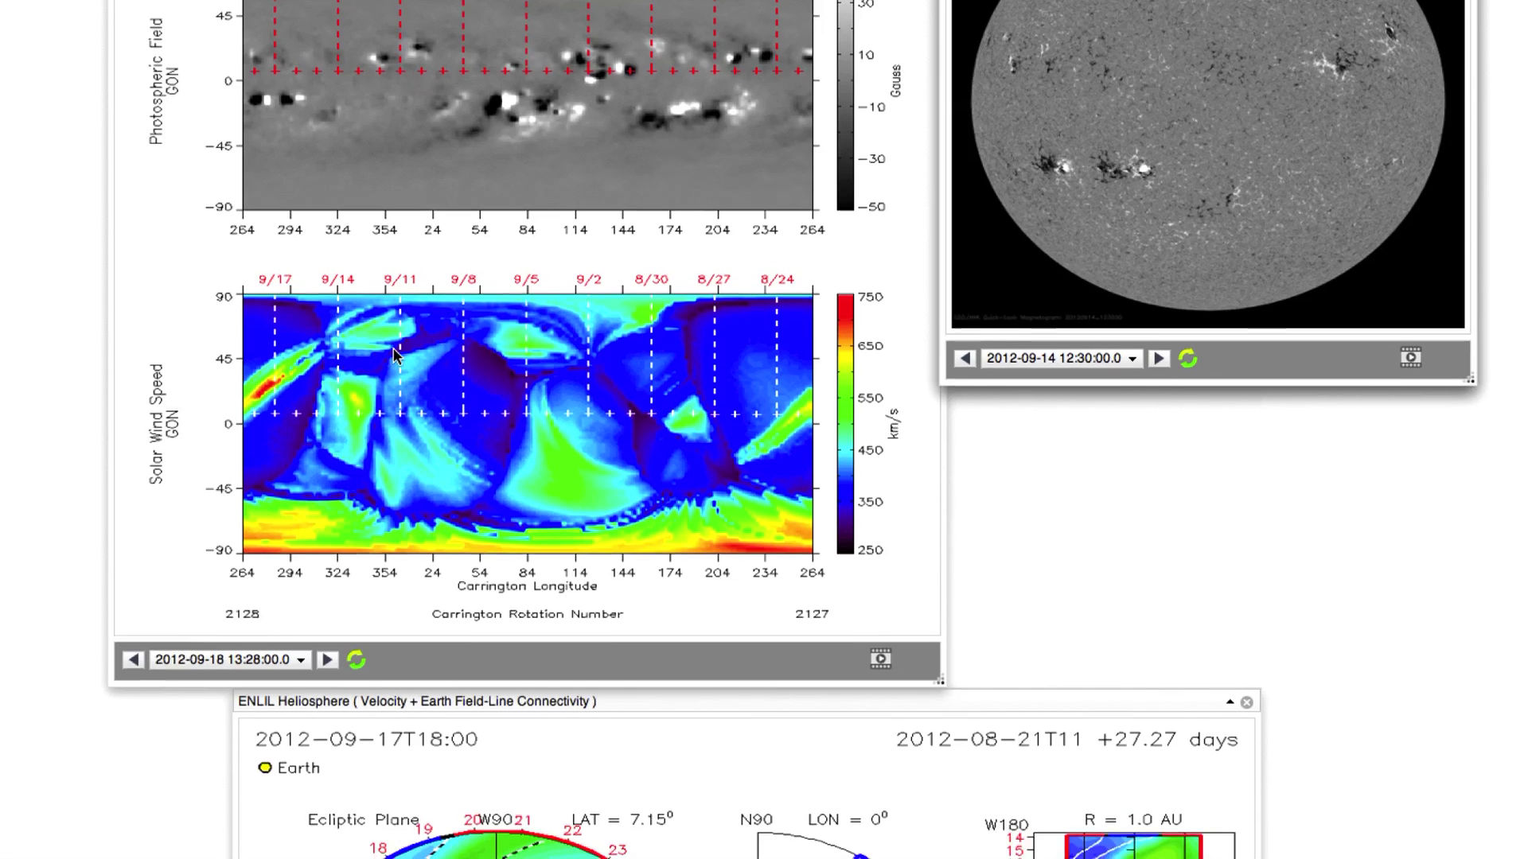
{"action": "scroll", "coordinate": [394, 347], "scroll_direction": "down", "scroll_amount": 4}
{"action": "scroll", "coordinate": [393, 351], "scroll_direction": "up", "scroll_amount": 10}
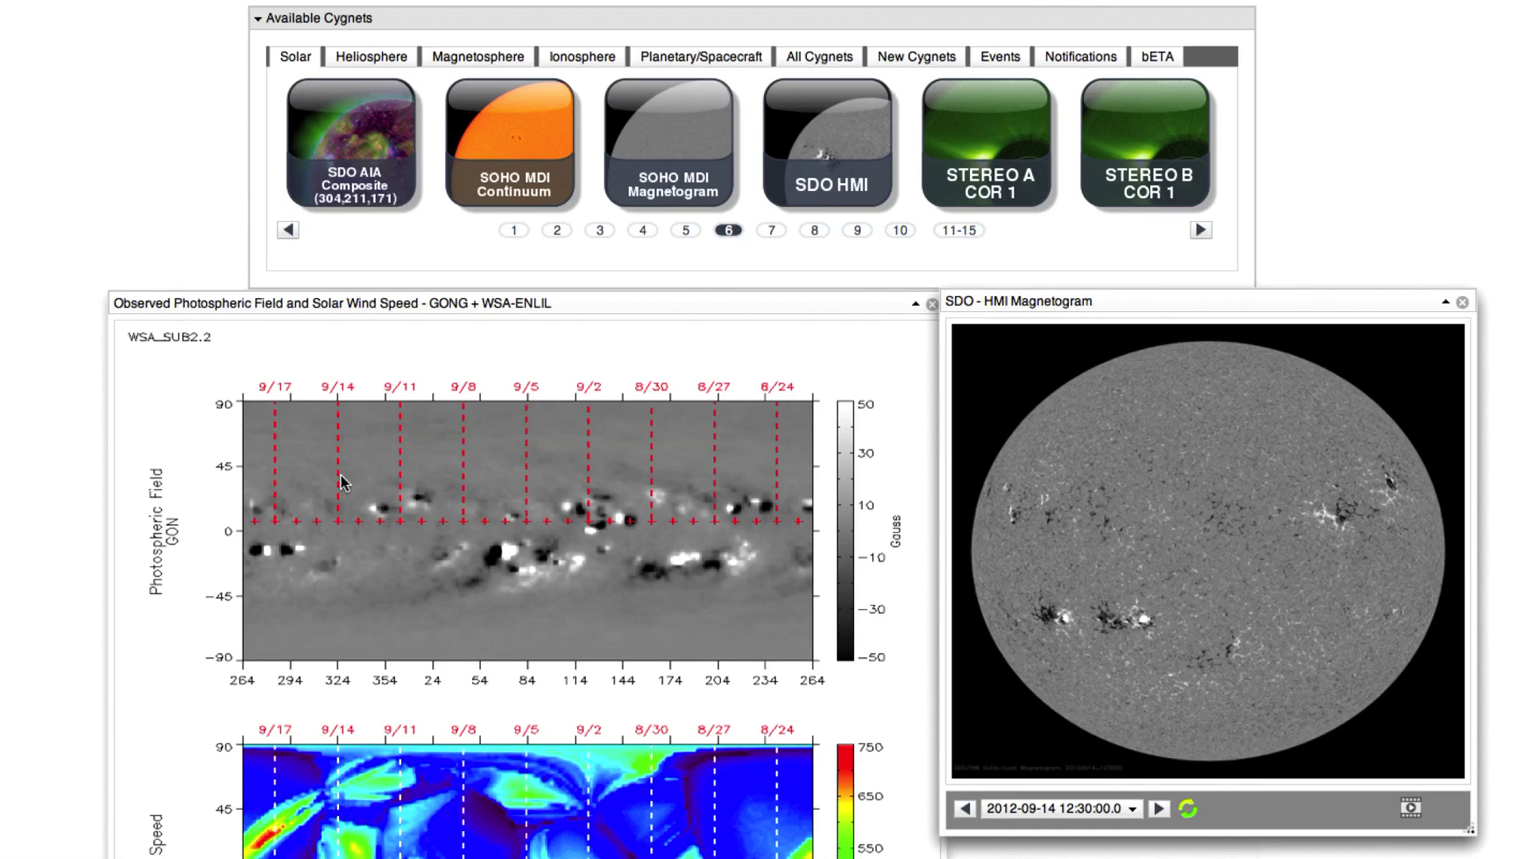
{"action": "scroll", "coordinate": [442, 535], "scroll_direction": "down", "scroll_amount": 5}
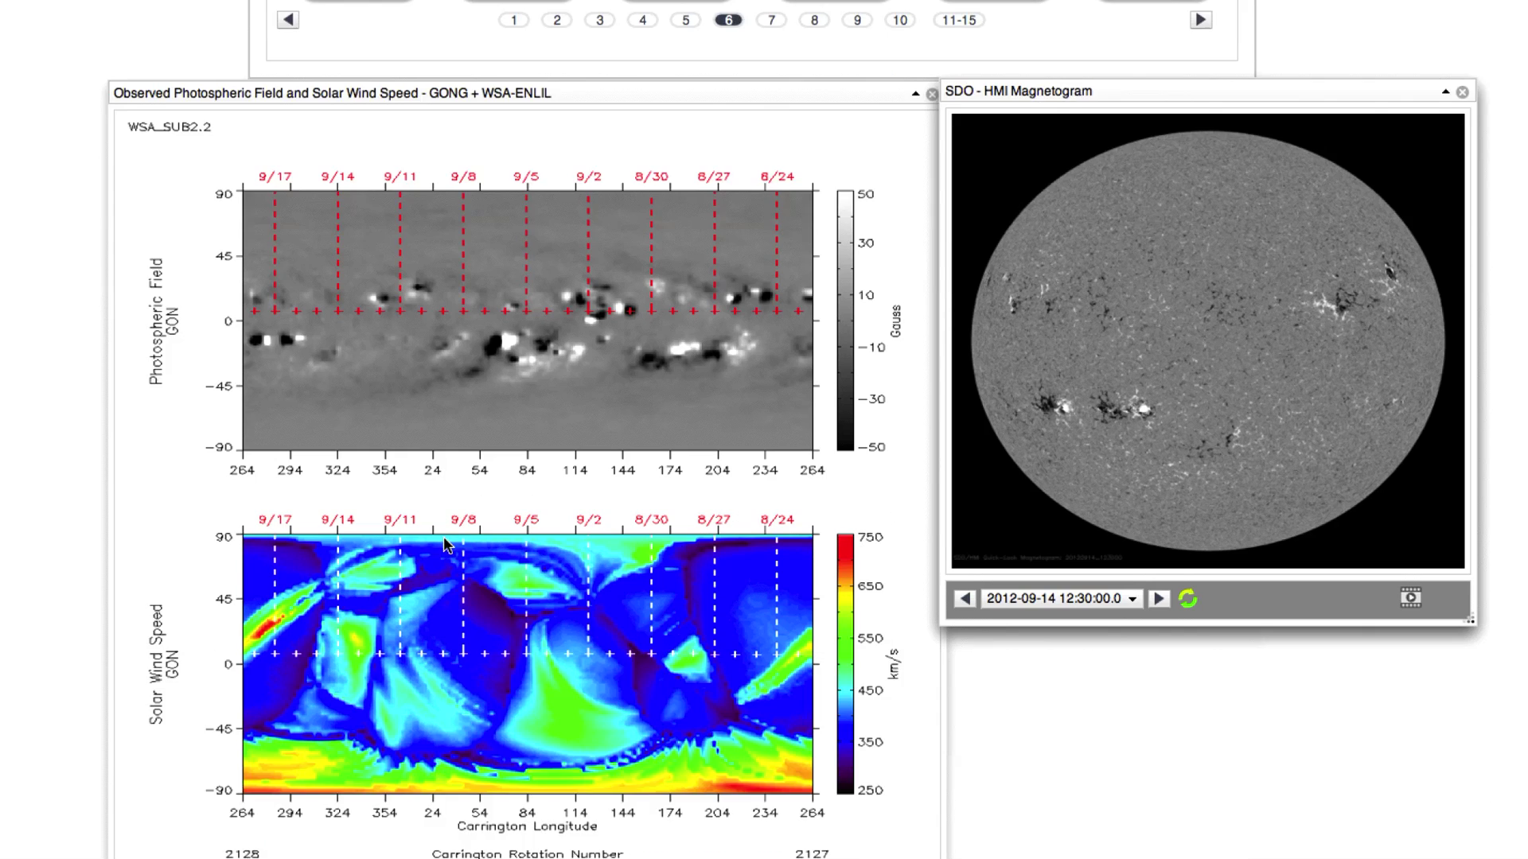
{"action": "scroll", "coordinate": [444, 536], "scroll_direction": "down", "scroll_amount": 6}
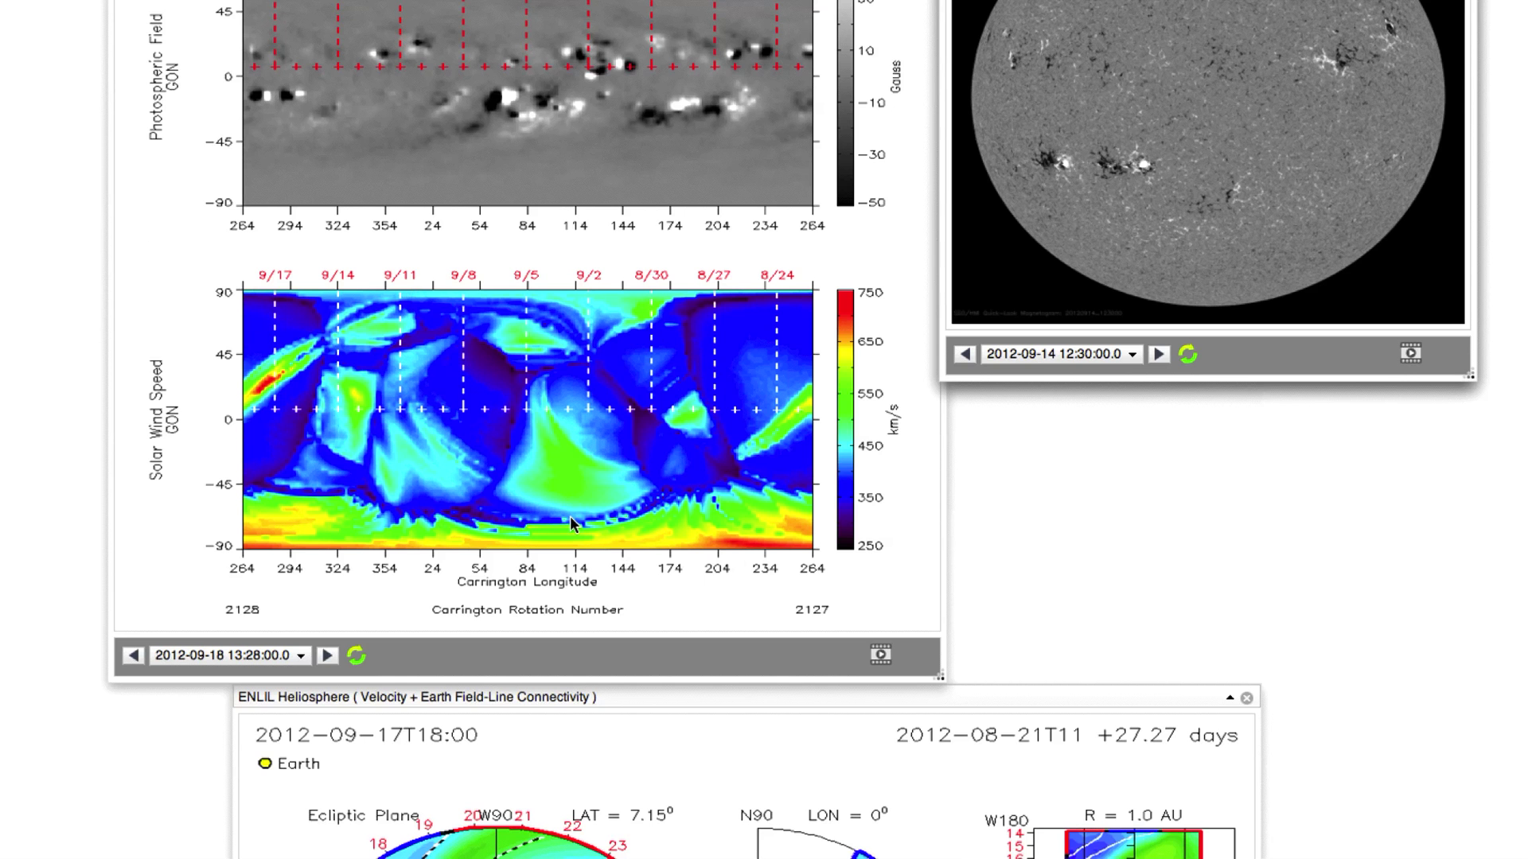
{"action": "scroll", "coordinate": [569, 516], "scroll_direction": "down", "scroll_amount": 2}
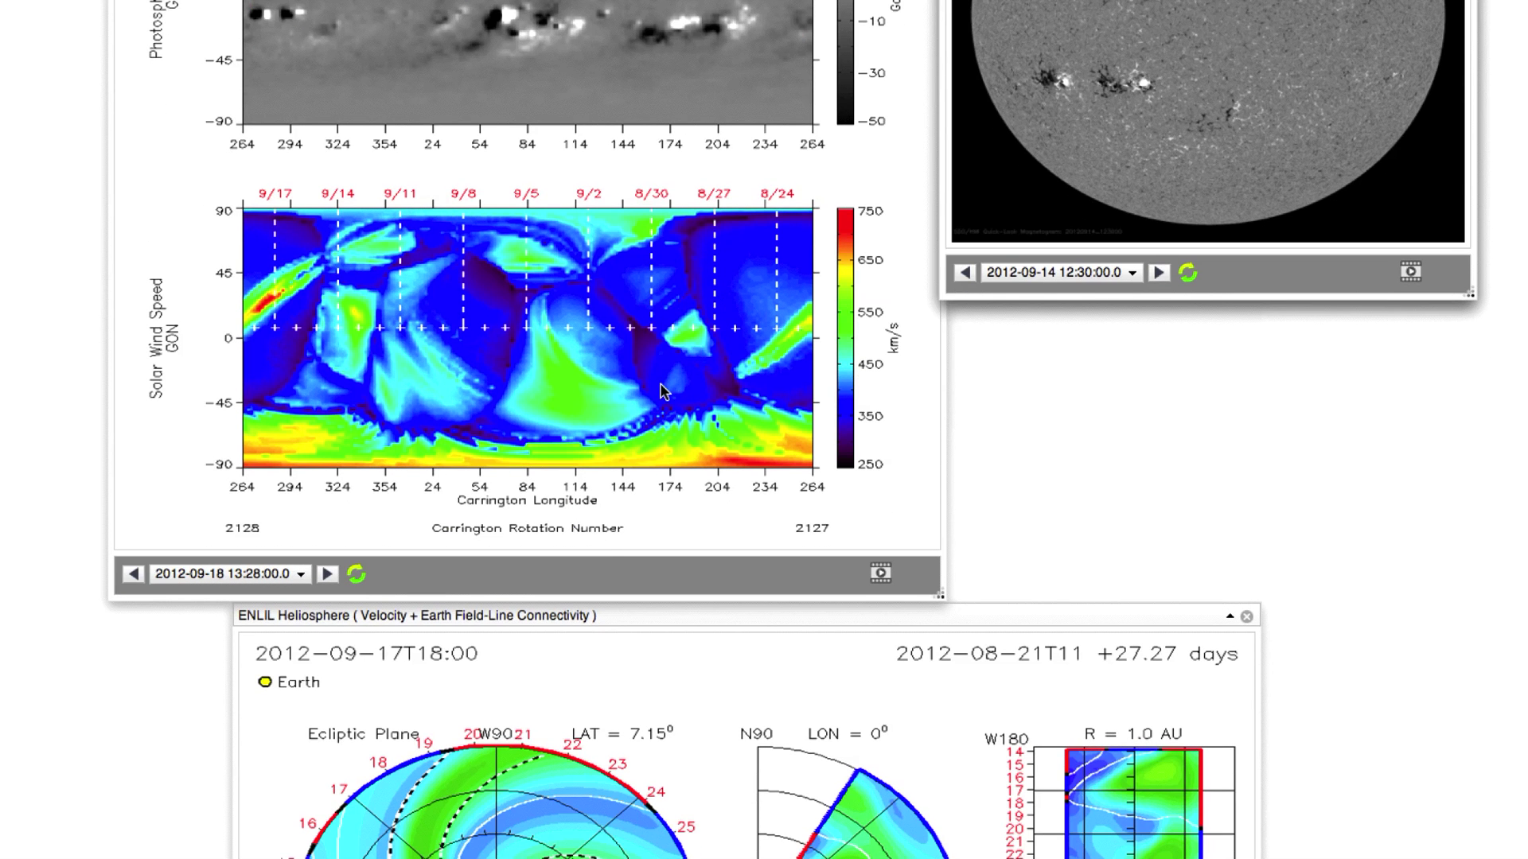
{"action": "scroll", "coordinate": [660, 388], "scroll_direction": "up", "scroll_amount": 5}
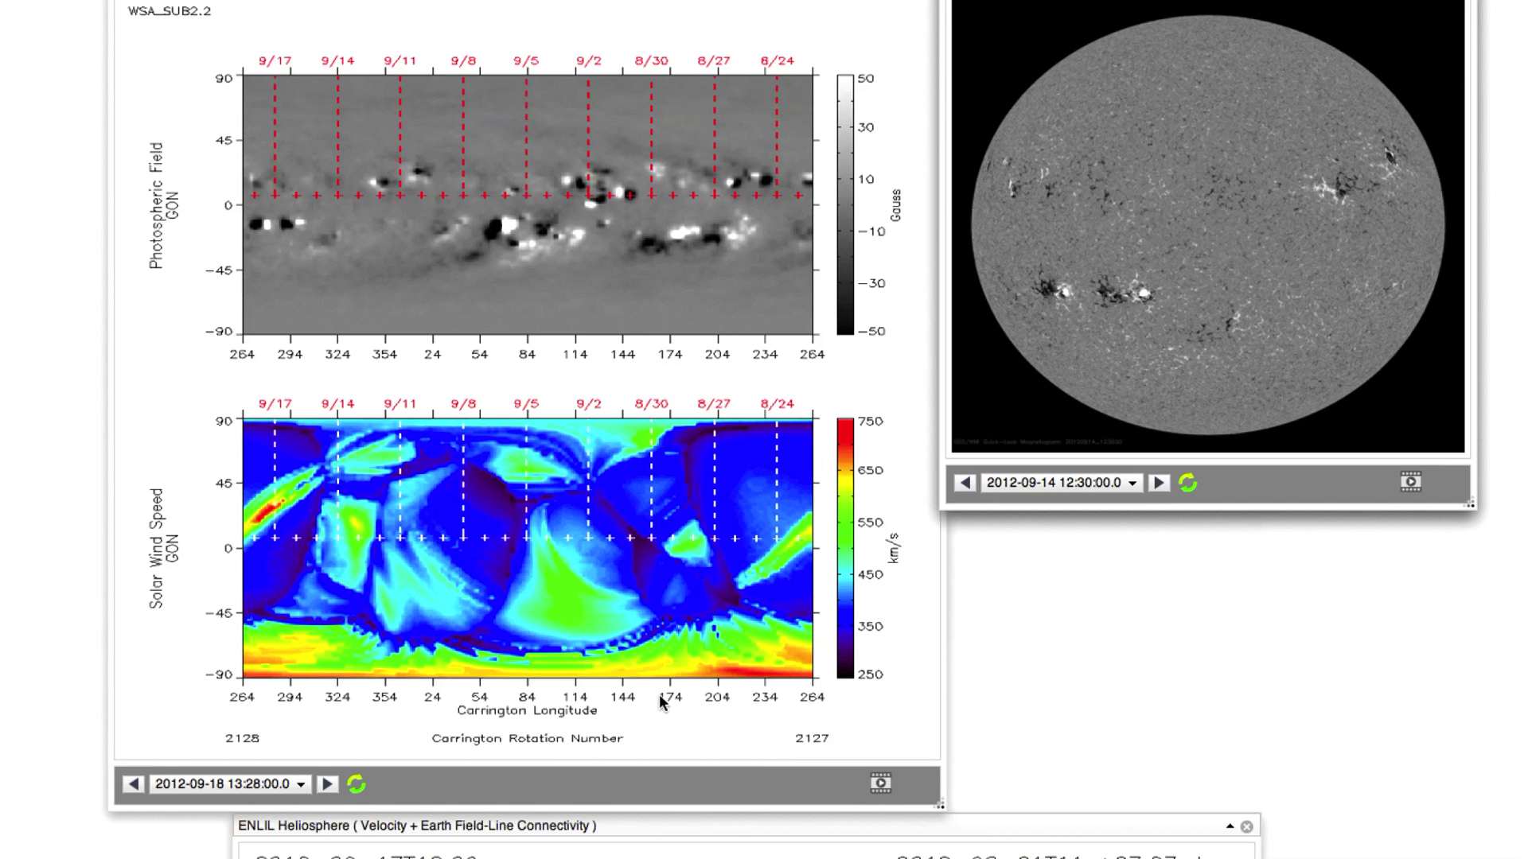
Step: Compare the ENLIL Heliosphere velocity plot with the WSA solar wind speed map
{"action": "scroll", "coordinate": [663, 701], "scroll_direction": "down", "scroll_amount": 5}
{"action": "scroll", "coordinate": [660, 700], "scroll_direction": "down", "scroll_amount": 6}
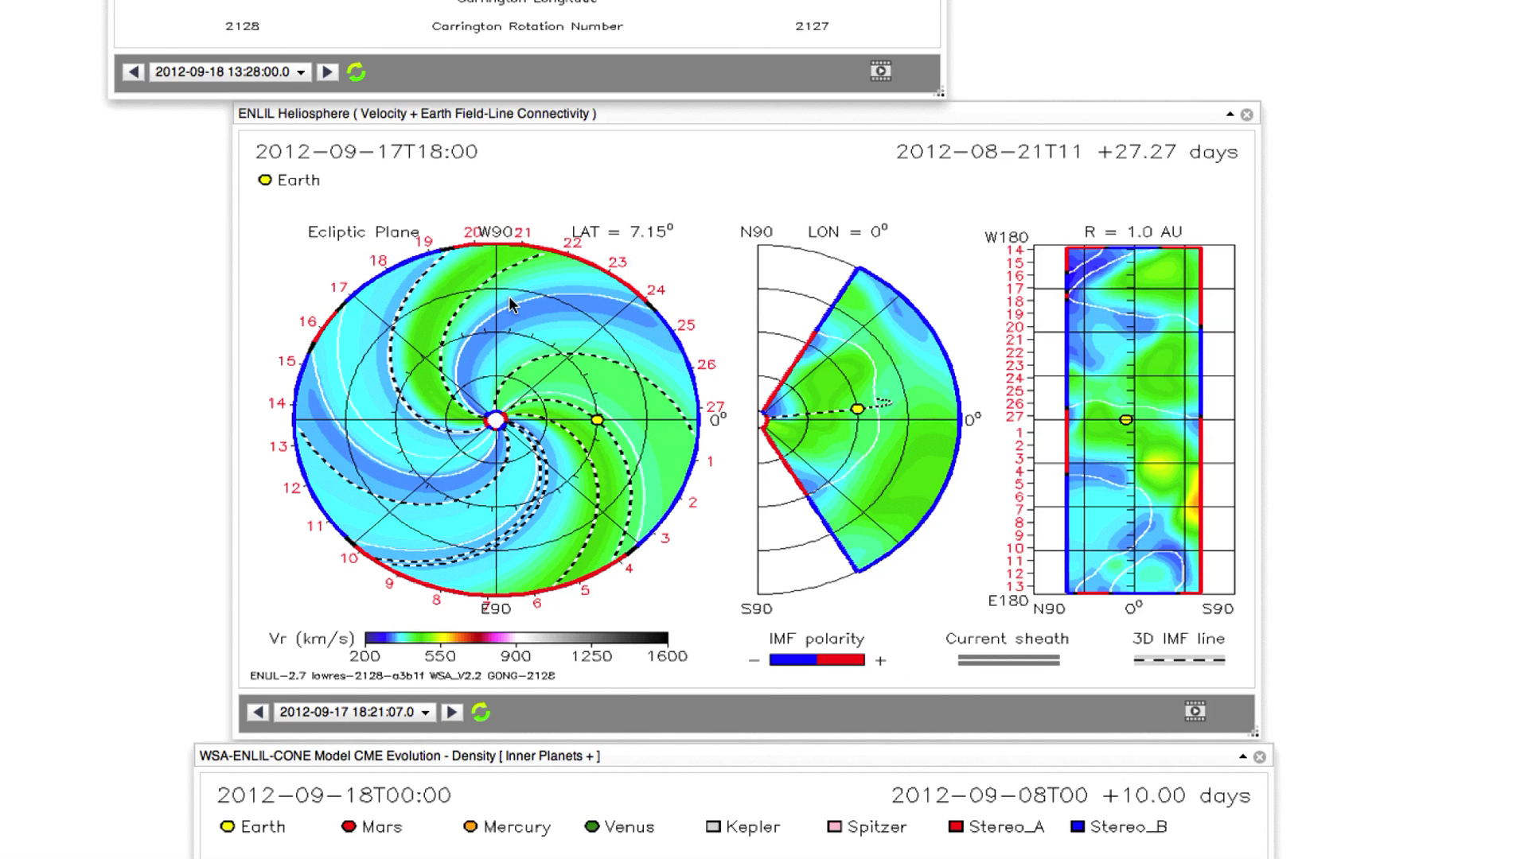
{"action": "scroll", "coordinate": [540, 365], "scroll_direction": "down", "scroll_amount": 2}
{"action": "scroll", "coordinate": [538, 359], "scroll_direction": "up", "scroll_amount": 9}
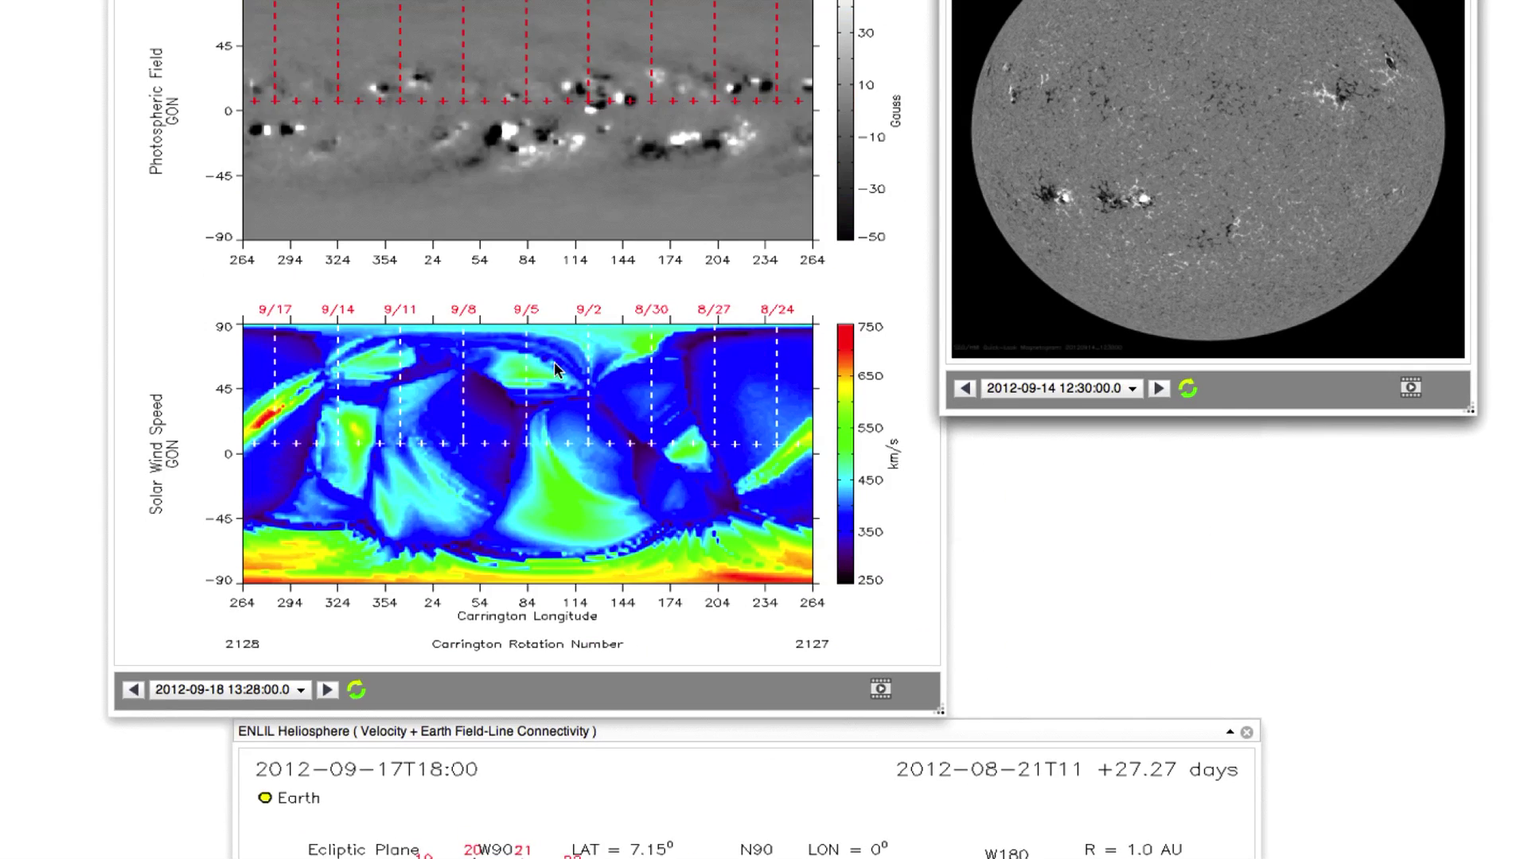
{"action": "scroll", "coordinate": [550, 508], "scroll_direction": "down", "scroll_amount": 12}
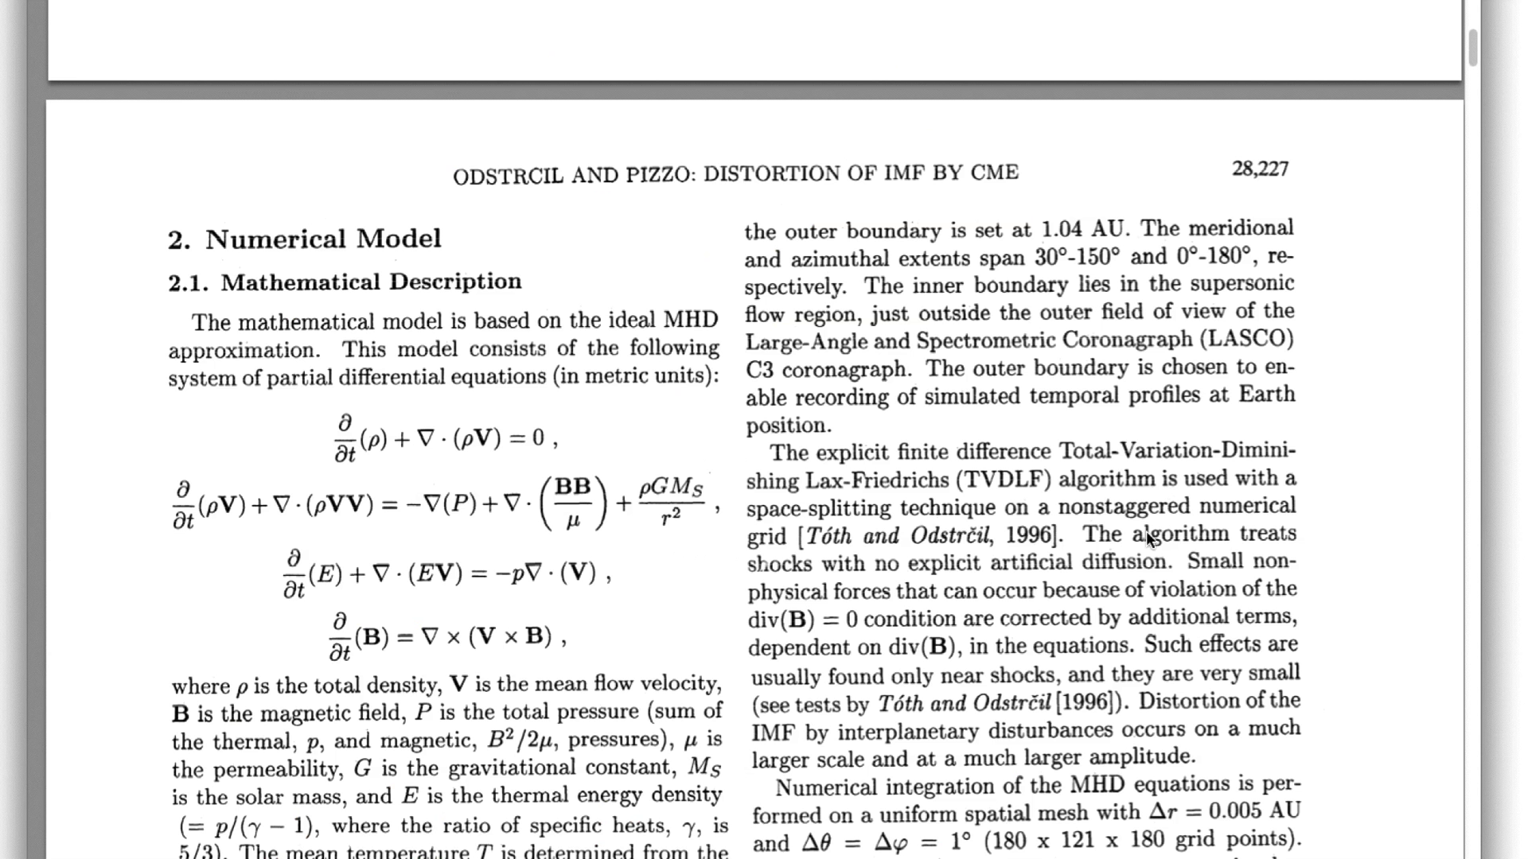
Step: Review the title page of Odstrcil1999.pdf and the mathematical description of its numerical model on page 3
{"action": "scroll", "coordinate": [1079, 524], "scroll_direction": "down", "scroll_amount": 1}
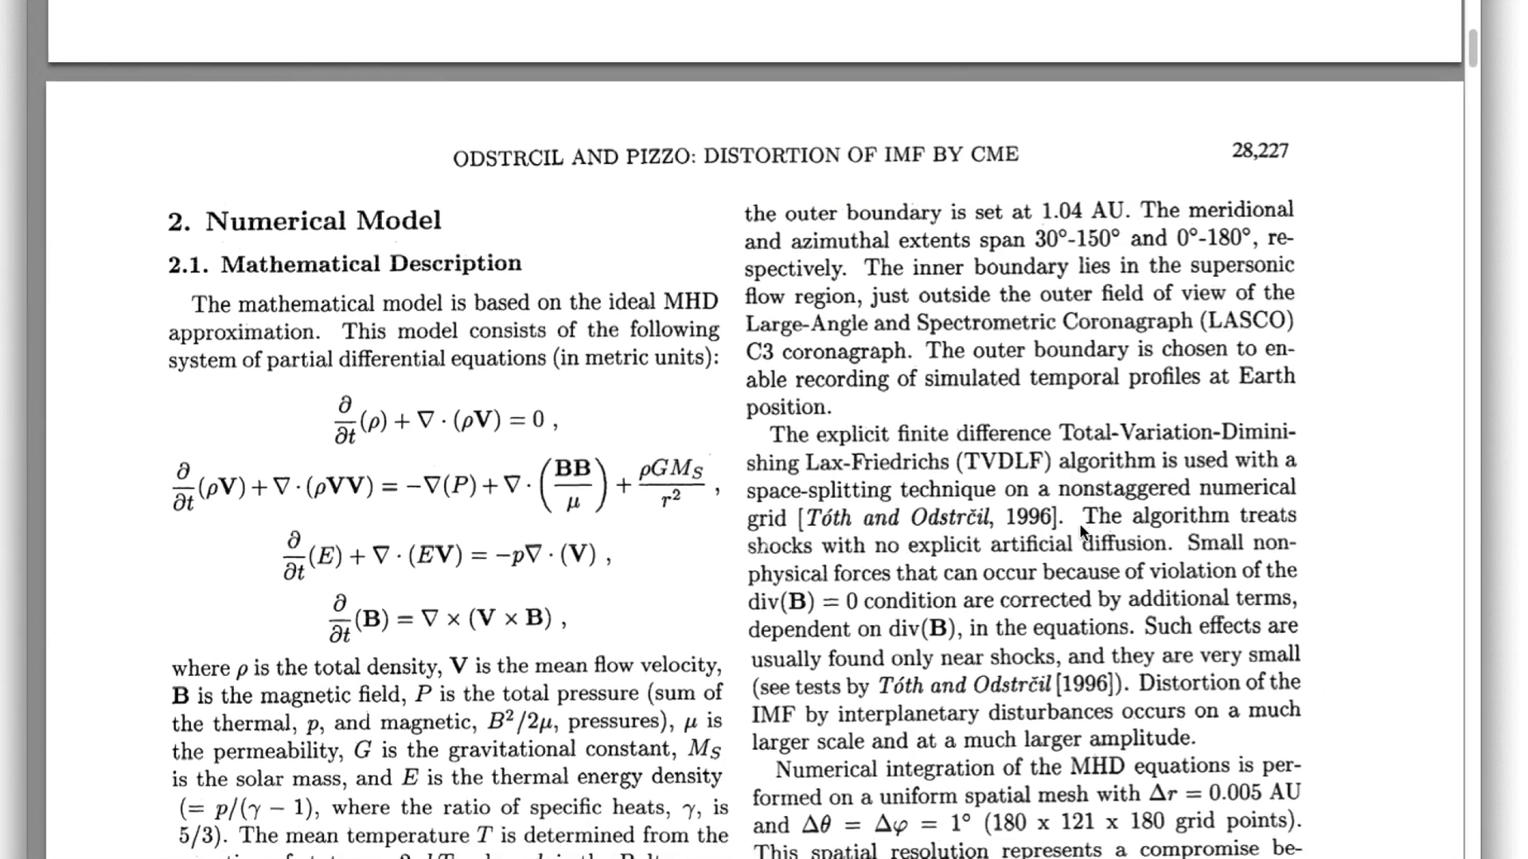
{"action": "scroll", "coordinate": [1081, 525], "scroll_direction": "up", "scroll_amount": 7}
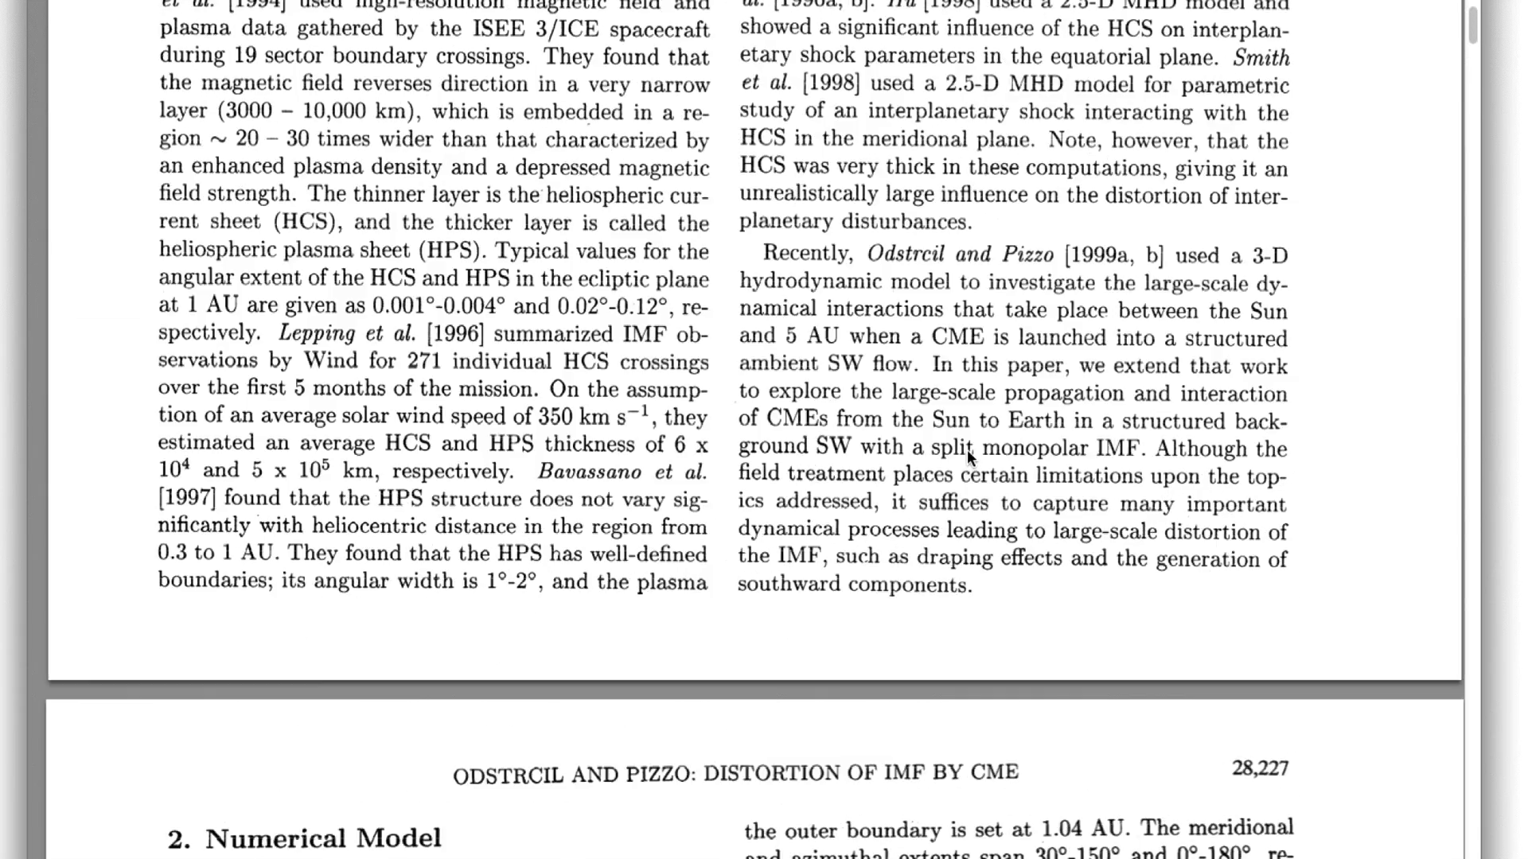
{"action": "scroll", "coordinate": [968, 454], "scroll_direction": "up", "scroll_amount": 10}
{"action": "key", "text": "F12"}
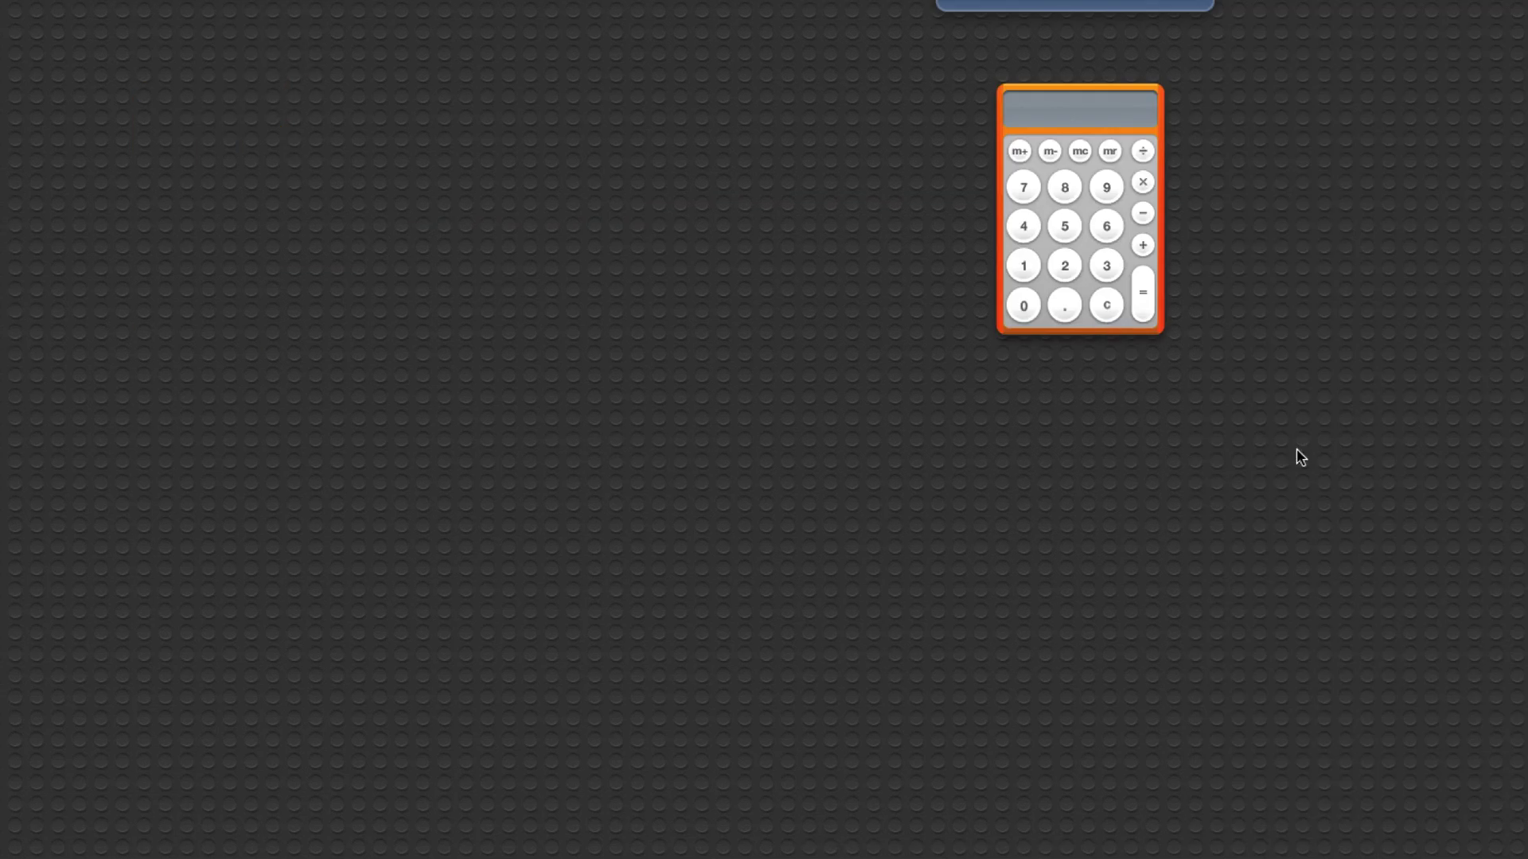
{"action": "key", "text": "F12"}
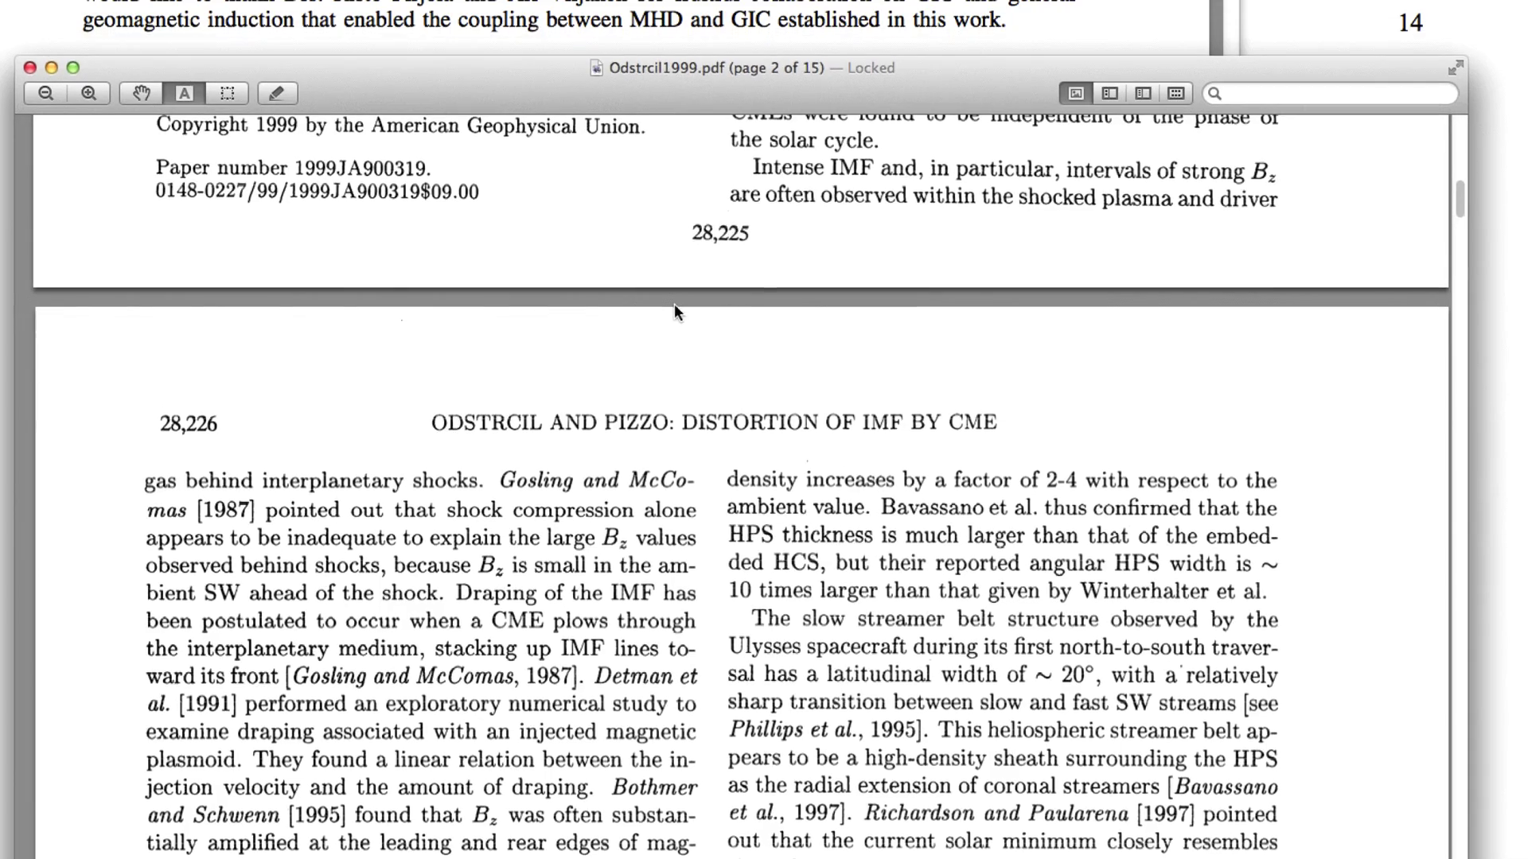
{"action": "scroll", "coordinate": [684, 300], "scroll_direction": "up", "scroll_amount": 3}
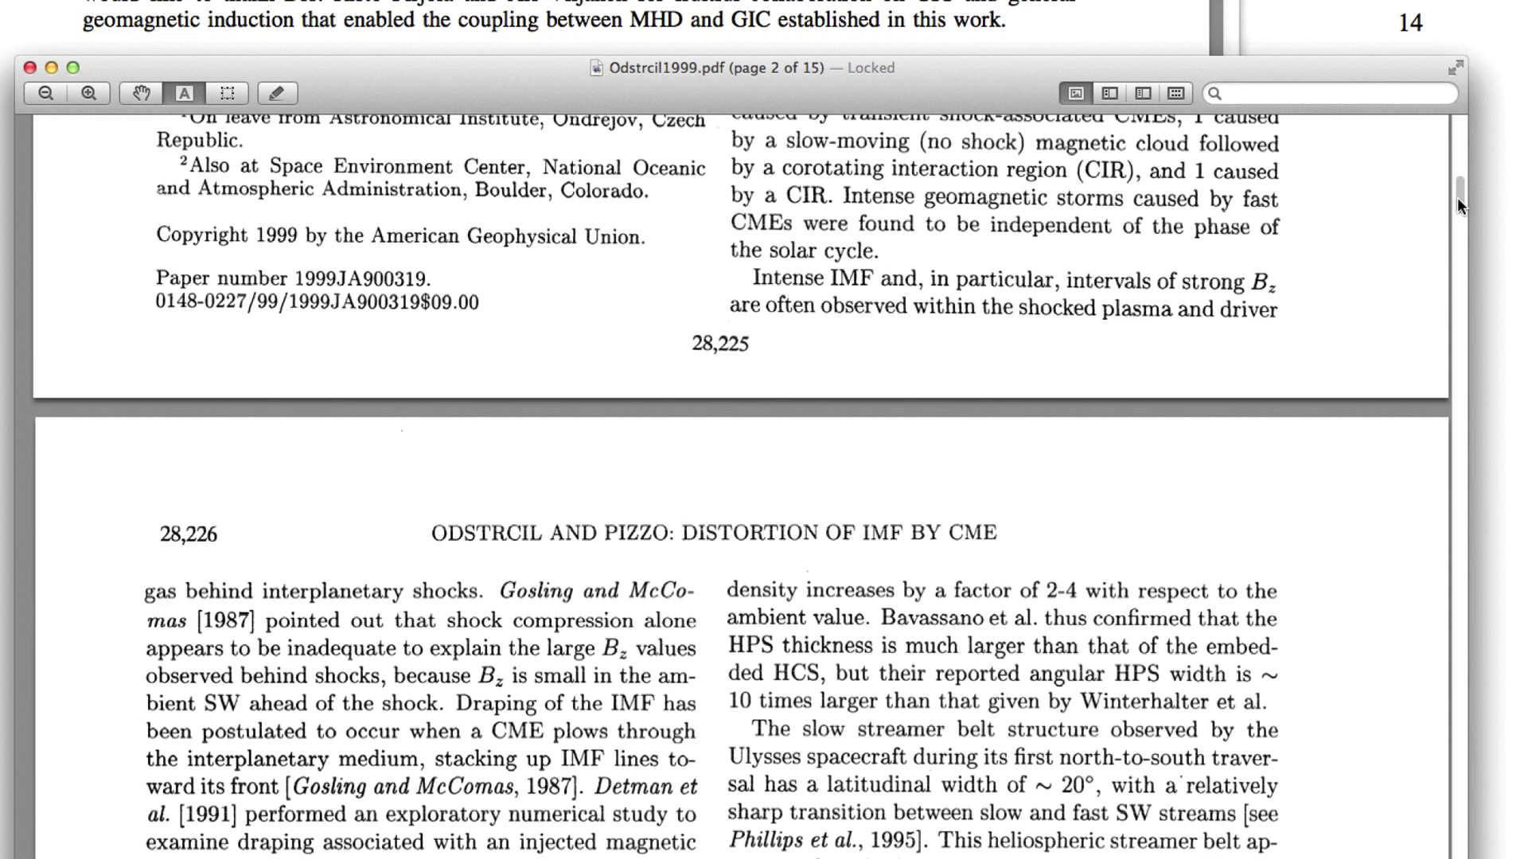
{"action": "left_click_drag", "start_coordinate": [1458, 197], "coordinate": [1460, 114]}
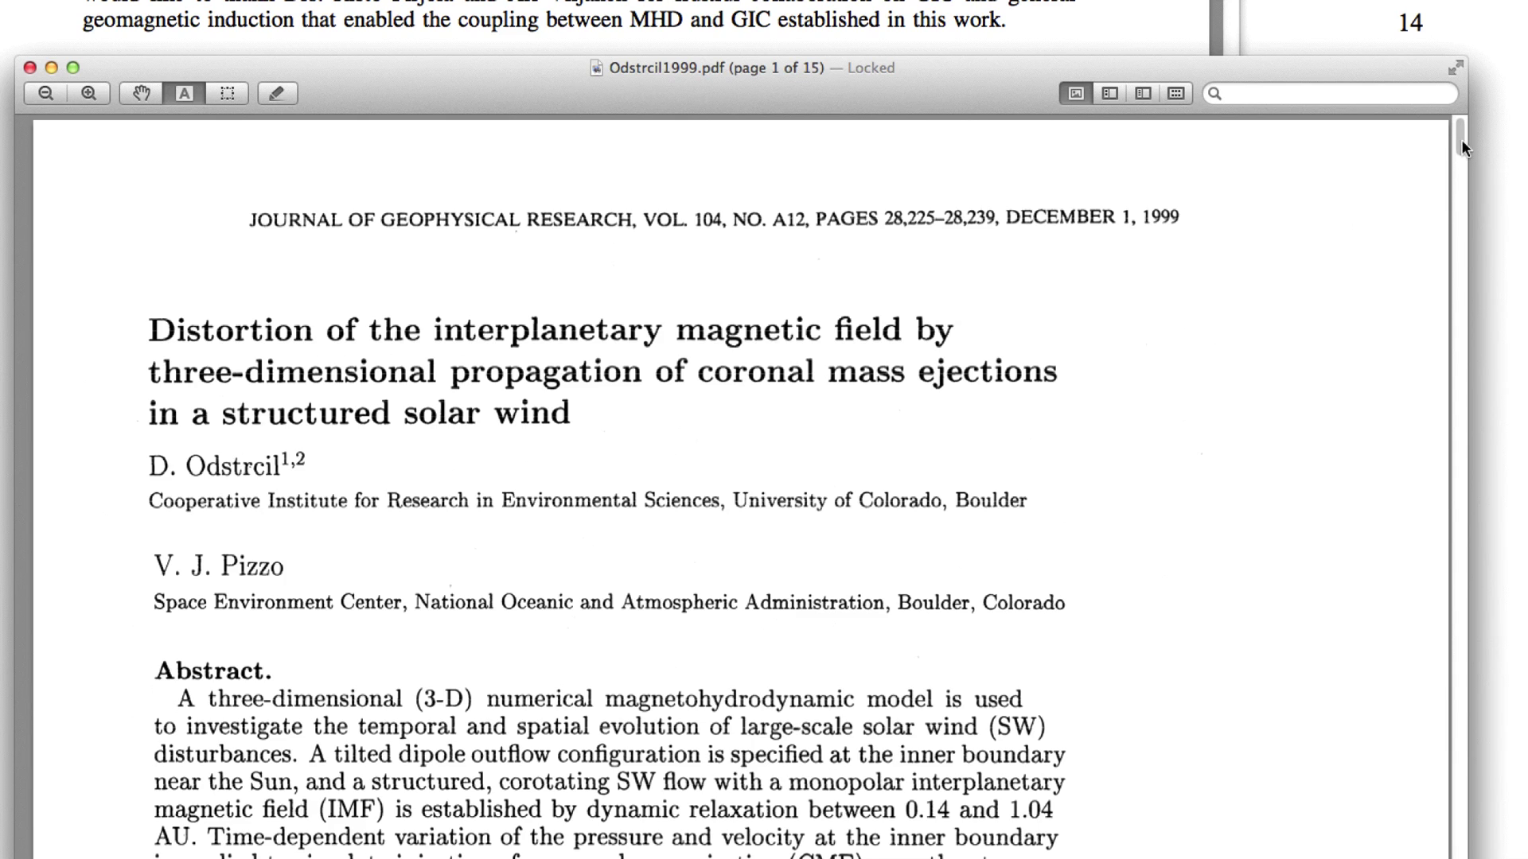
{"action": "left_click_drag", "start_coordinate": [1461, 140], "coordinate": [1470, 281]}
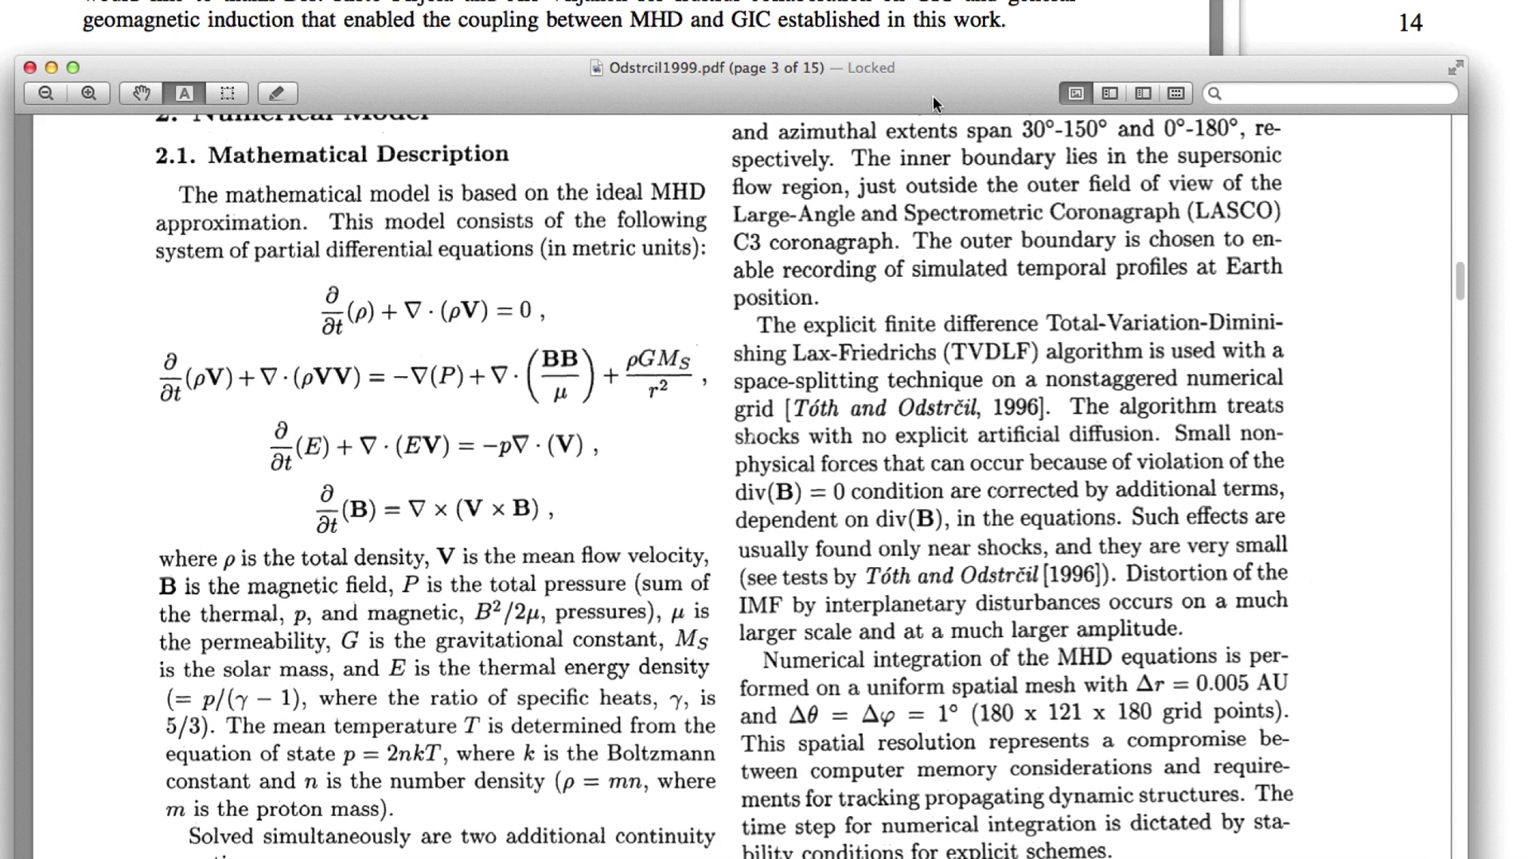
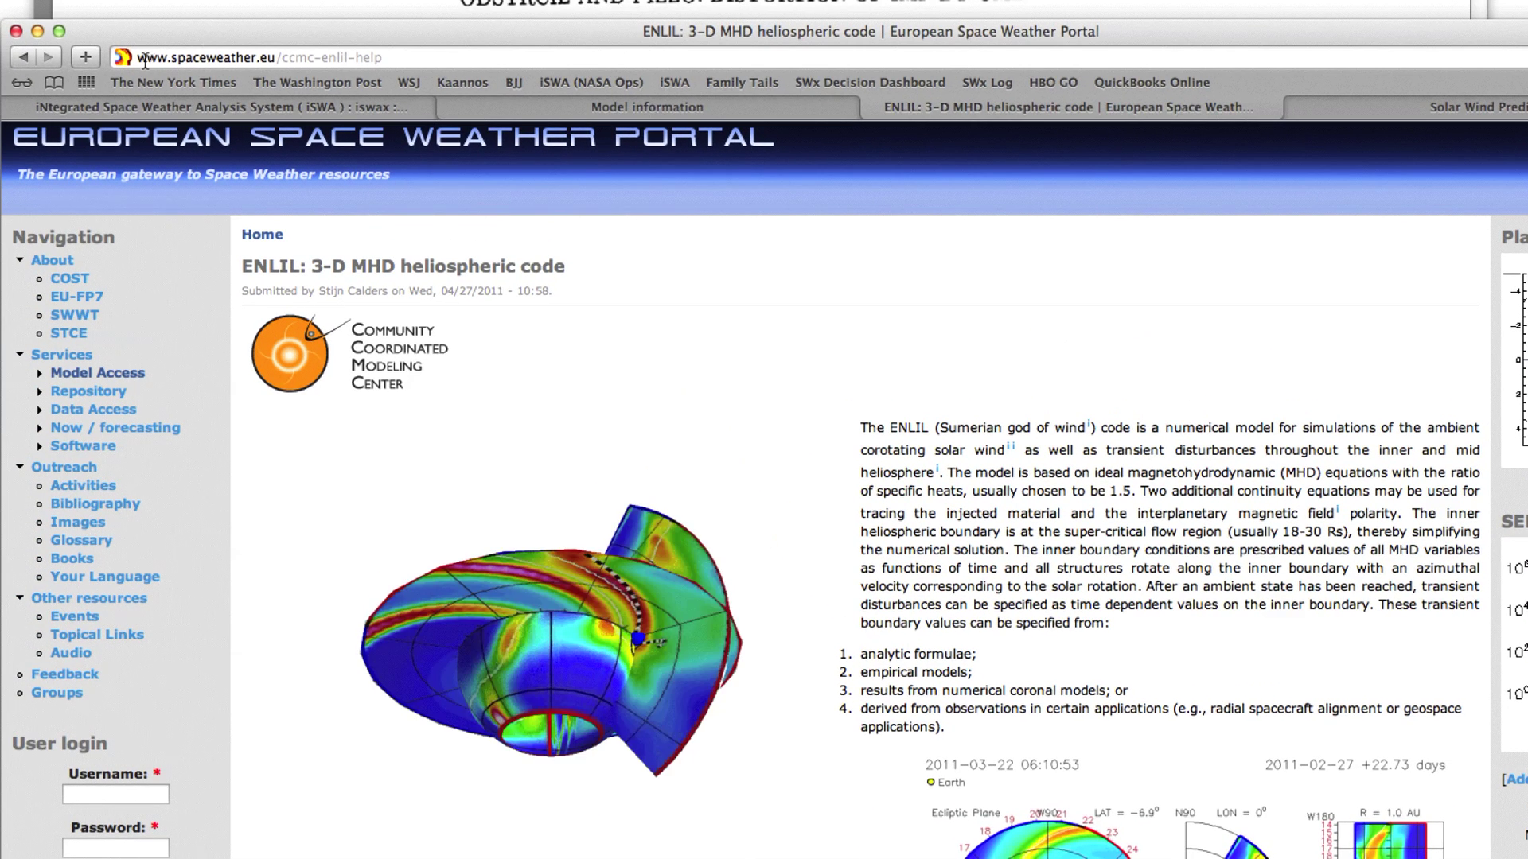
{"action": "left_click_drag", "start_coordinate": [135, 60], "coordinate": [384, 231]}
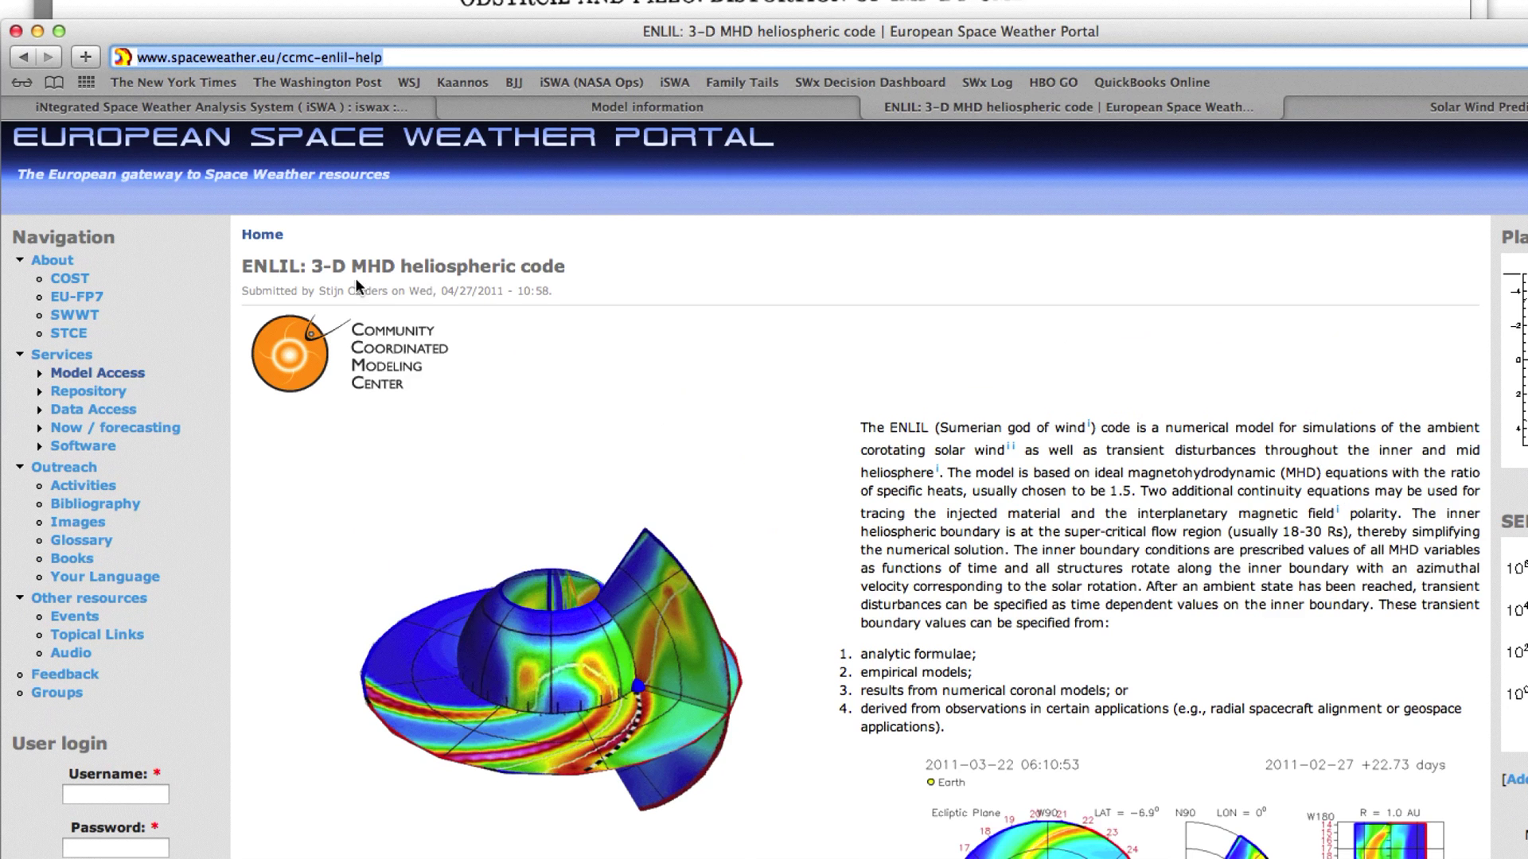
{"action": "left_click_drag", "start_coordinate": [323, 290], "coordinate": [387, 291]}
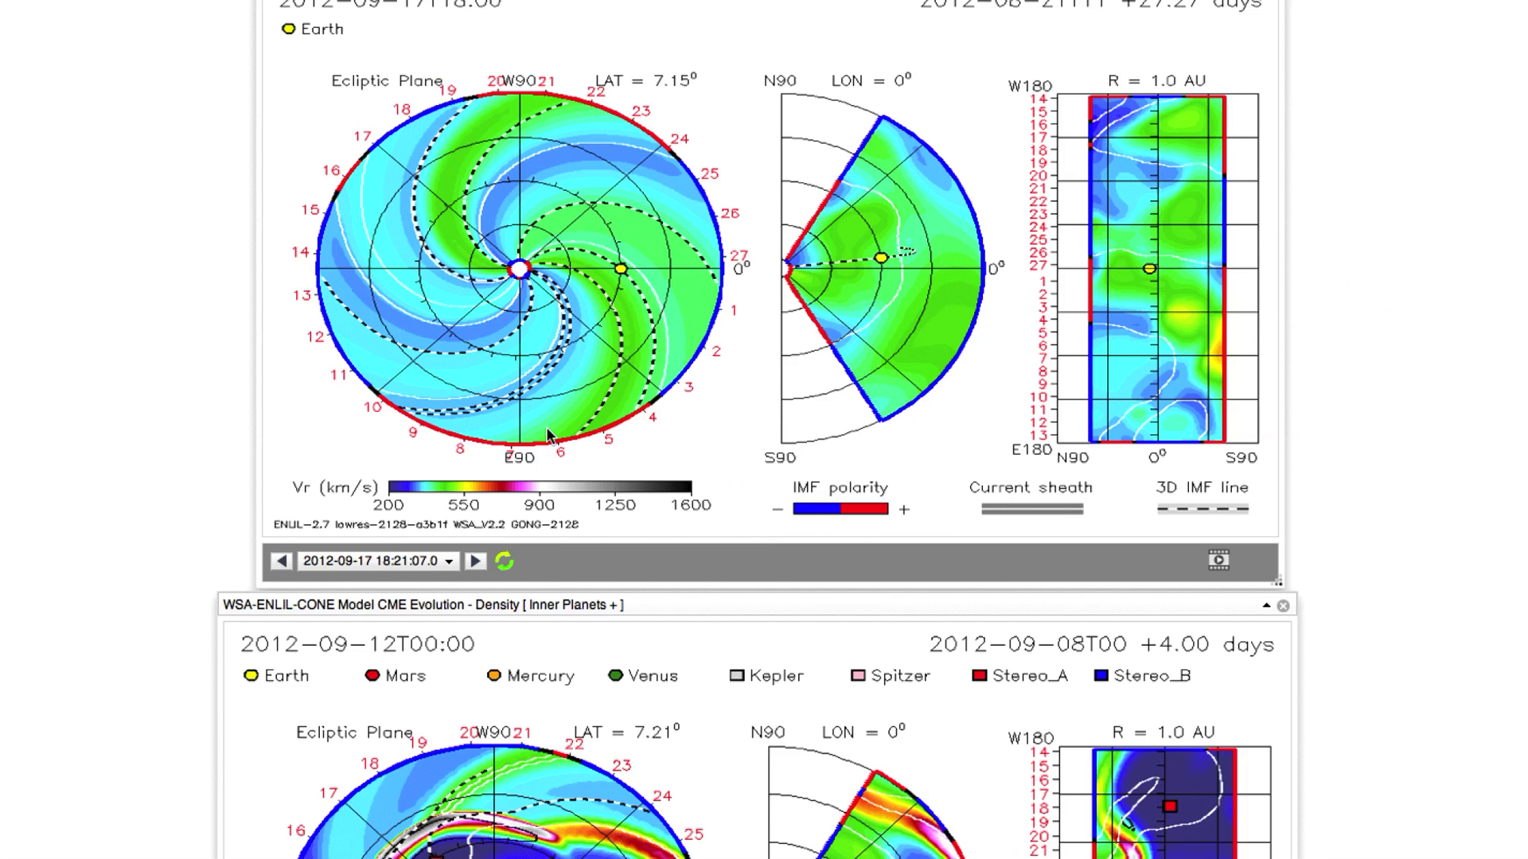
Step: Examine the ENLIL Heliosphere velocity and field-line plot alongside the WSA-ENLIL-CONE CME density animation
{"action": "scroll", "coordinate": [575, 312], "scroll_direction": "up", "scroll_amount": 3}
{"action": "scroll", "coordinate": [575, 312], "scroll_direction": "up", "scroll_amount": 3}
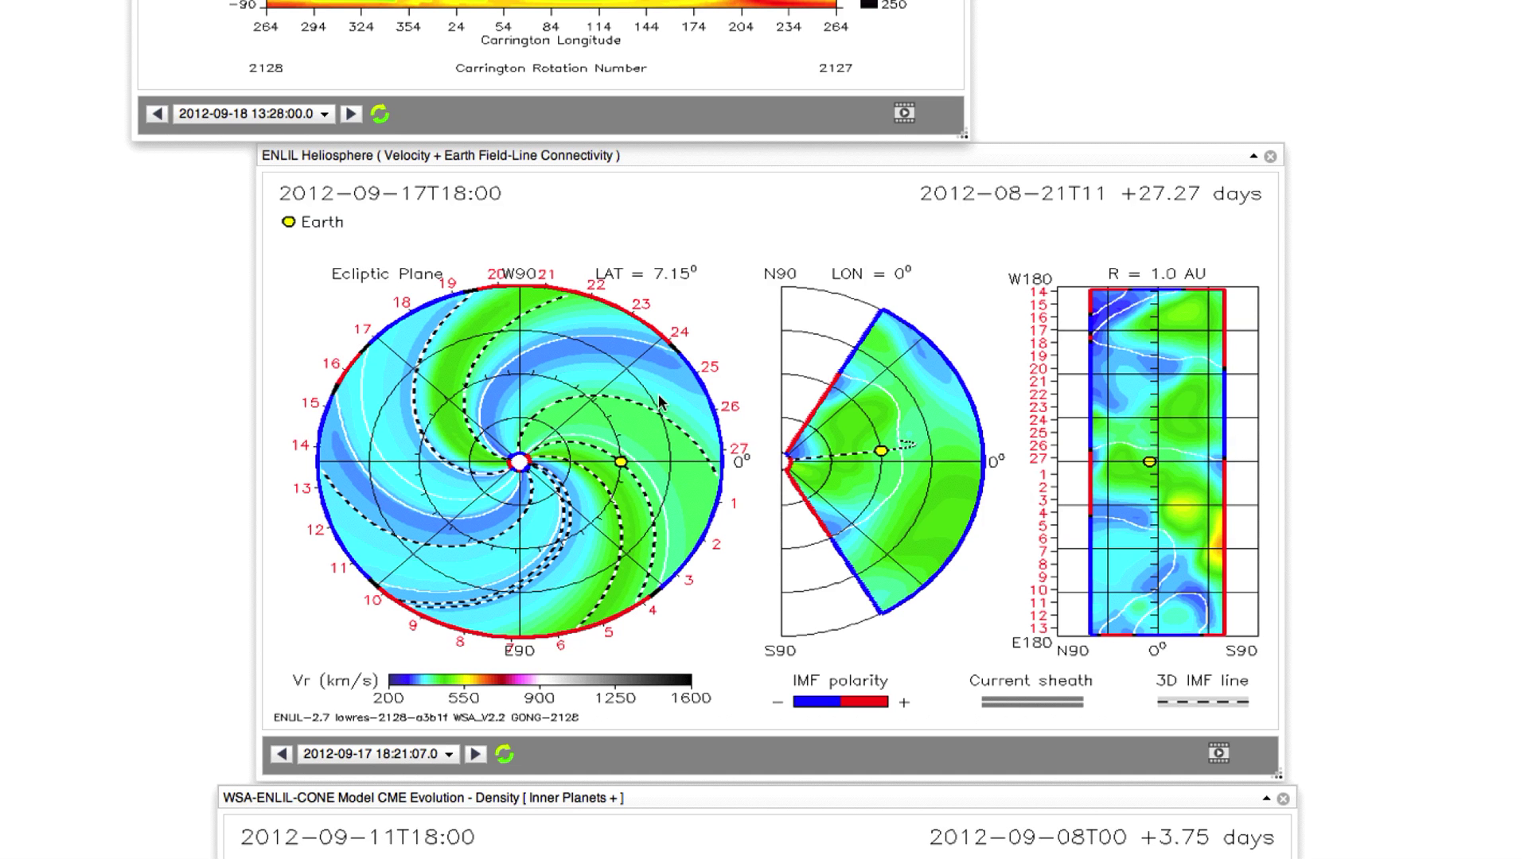
{"action": "scroll", "coordinate": [496, 287], "scroll_direction": "down", "scroll_amount": 2}
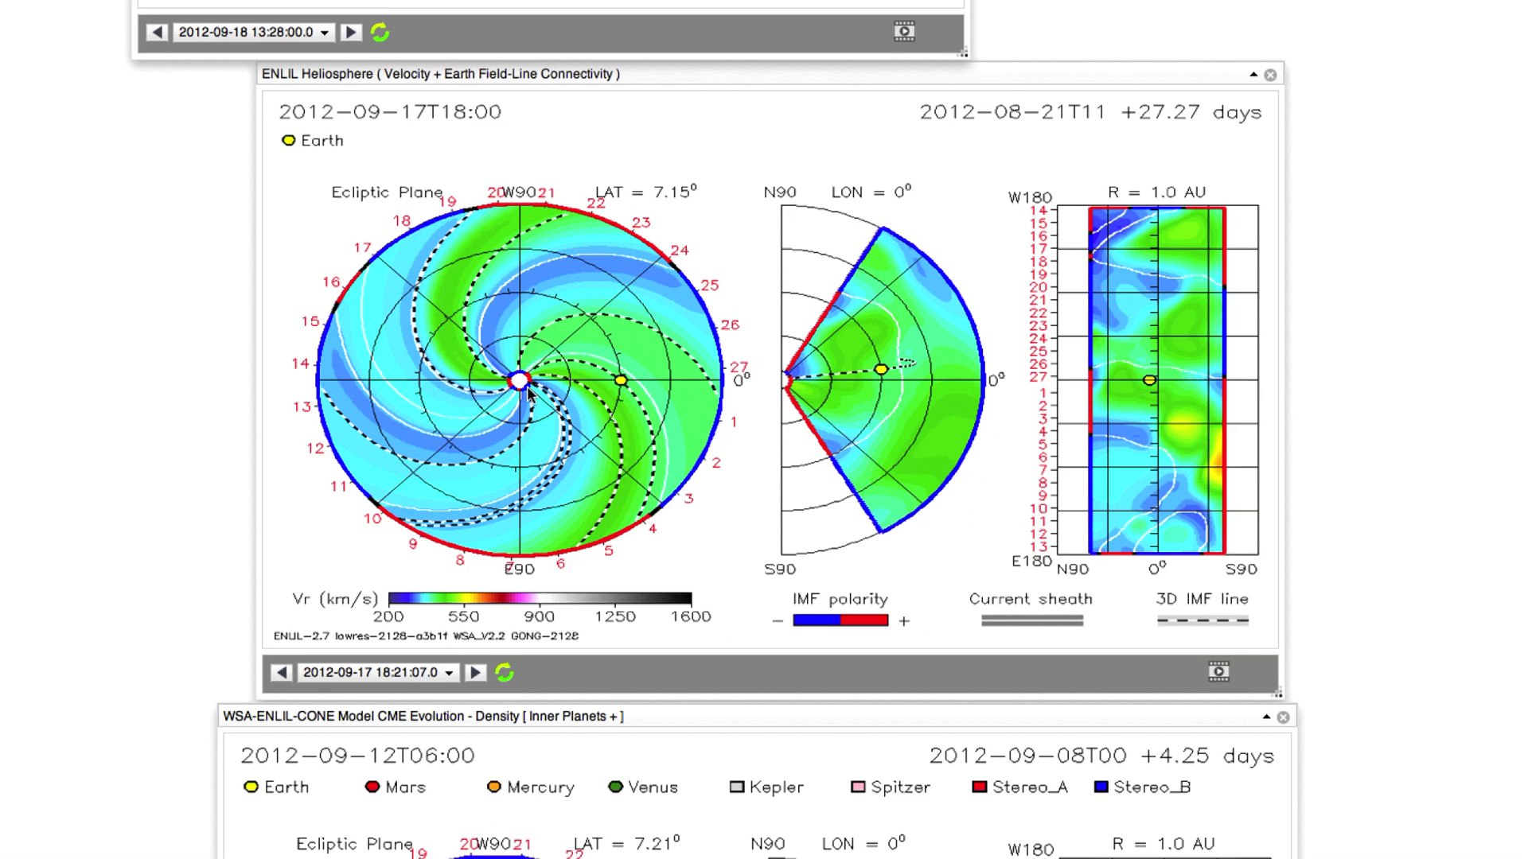
{"action": "scroll", "coordinate": [613, 404], "scroll_direction": "down", "scroll_amount": 3}
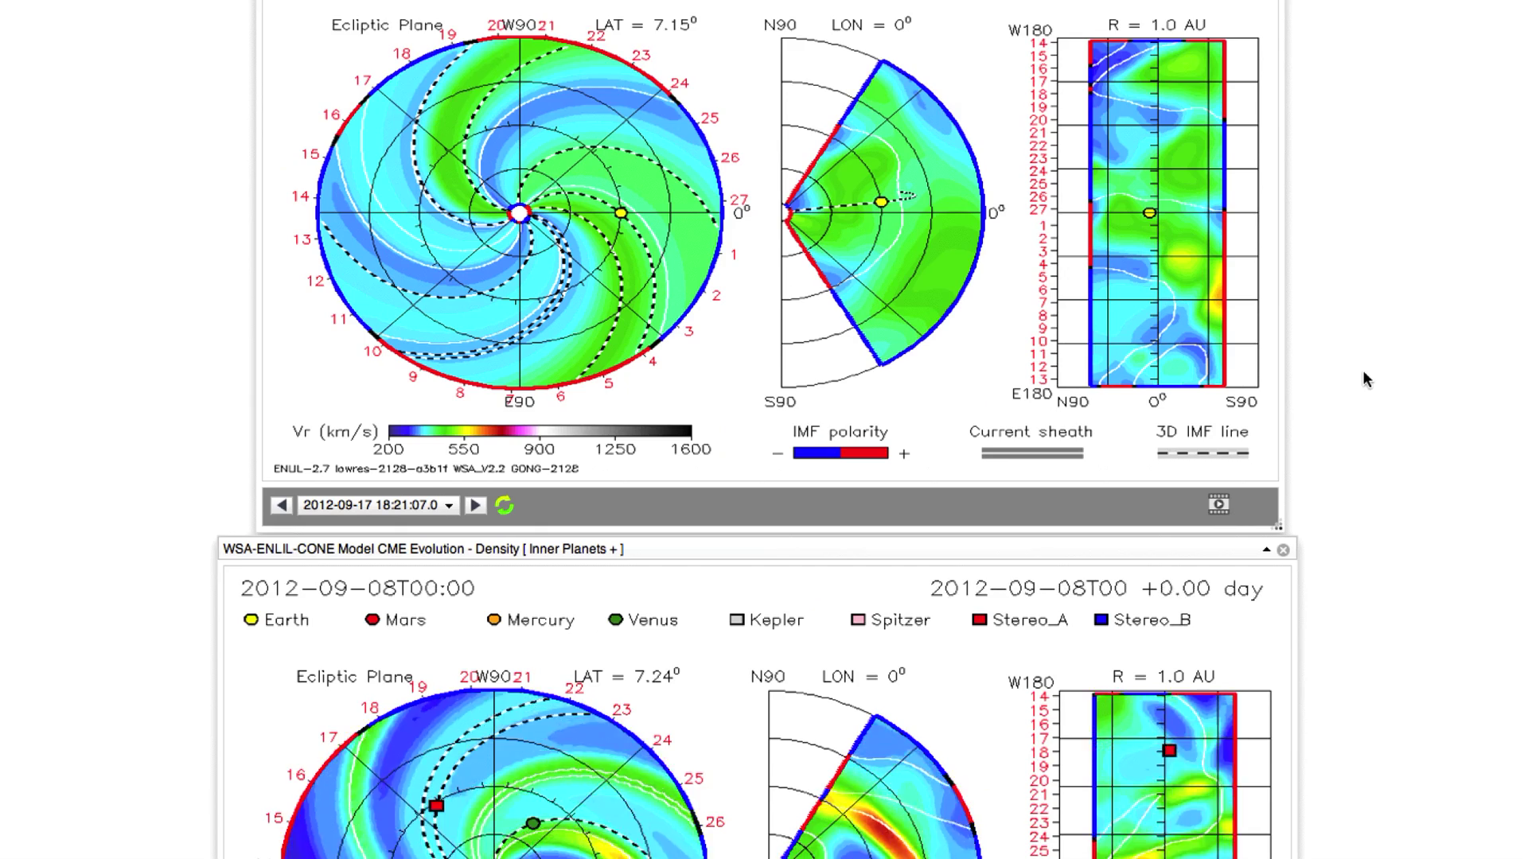
{"action": "scroll", "coordinate": [1363, 370], "scroll_direction": "down", "scroll_amount": 2}
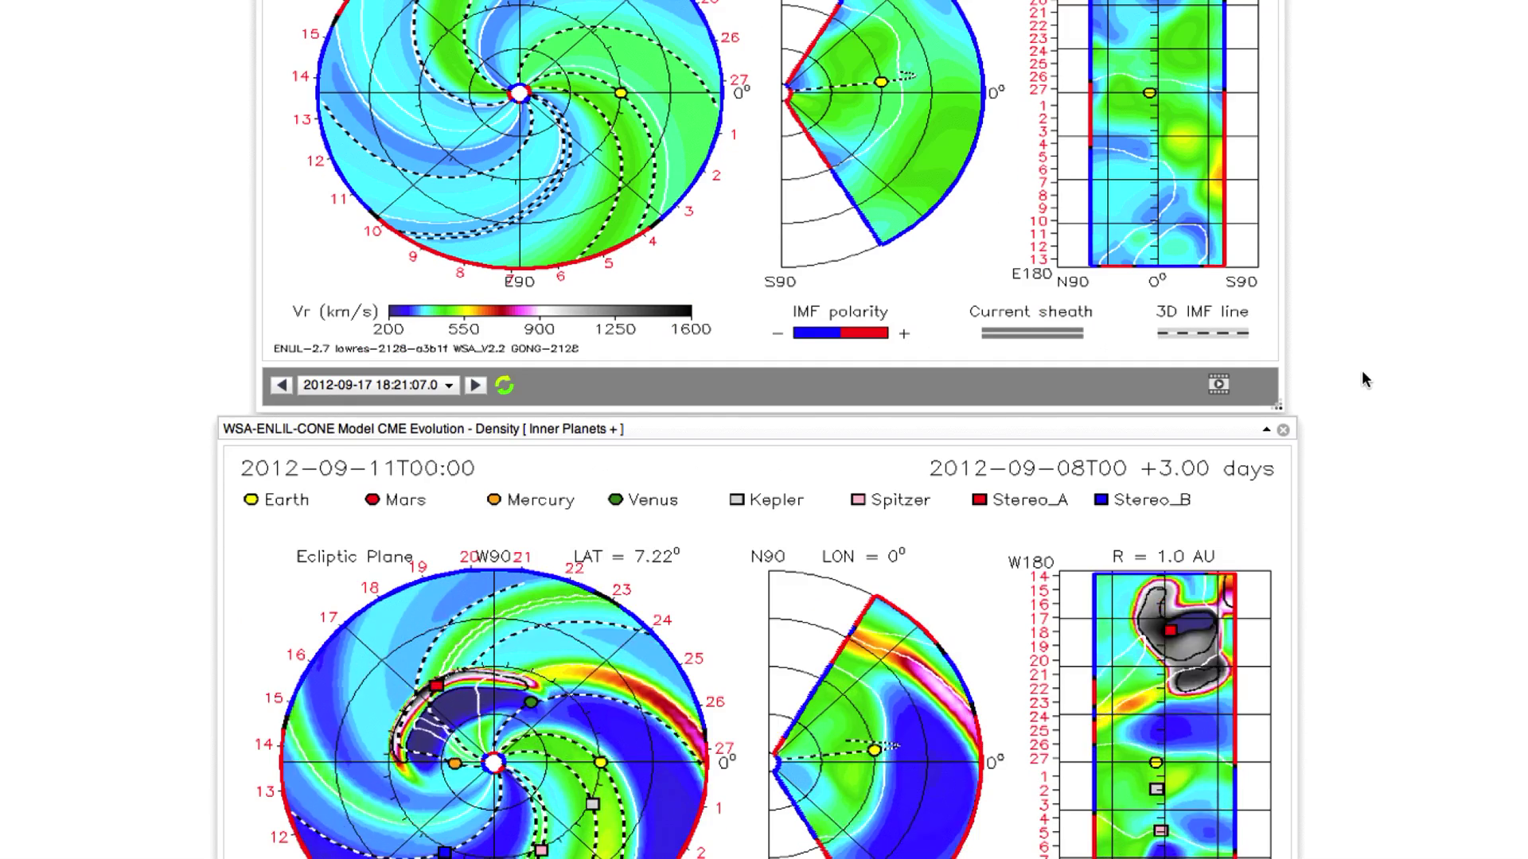
{"action": "scroll", "coordinate": [1363, 379], "scroll_direction": "down", "scroll_amount": 3}
{"action": "scroll", "coordinate": [1362, 374], "scroll_direction": "up", "scroll_amount": 8}
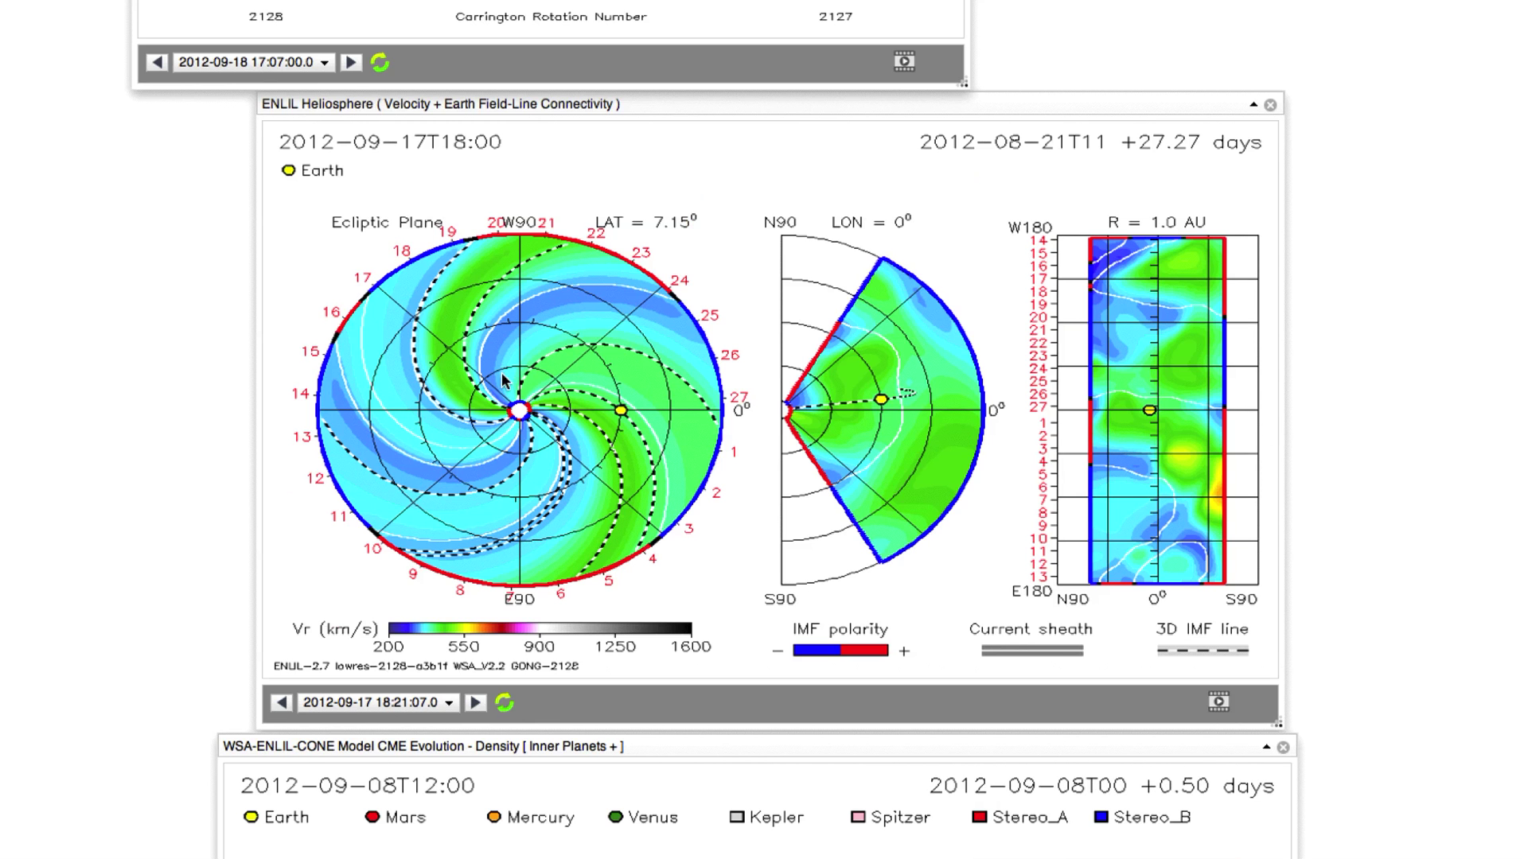
{"action": "scroll", "coordinate": [557, 419], "scroll_direction": "up", "scroll_amount": 3}
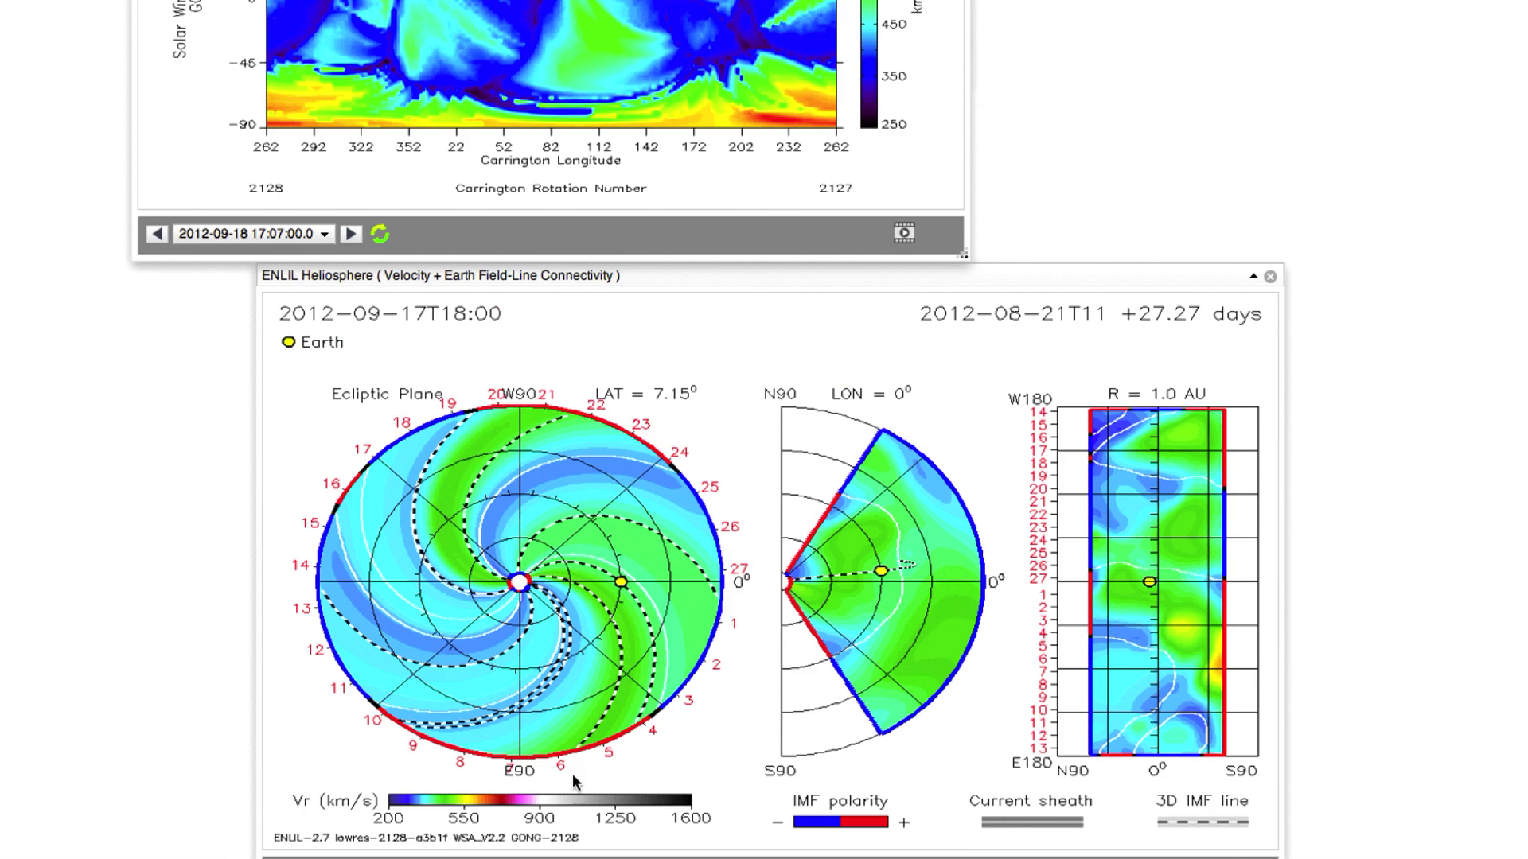
Step: Examine the WSA-ENLIL-CONE CME density animation between the ENLIL Heliosphere plot and the solar wind timeline at Stereo-A
{"action": "scroll", "coordinate": [555, 521], "scroll_direction": "down", "scroll_amount": 4}
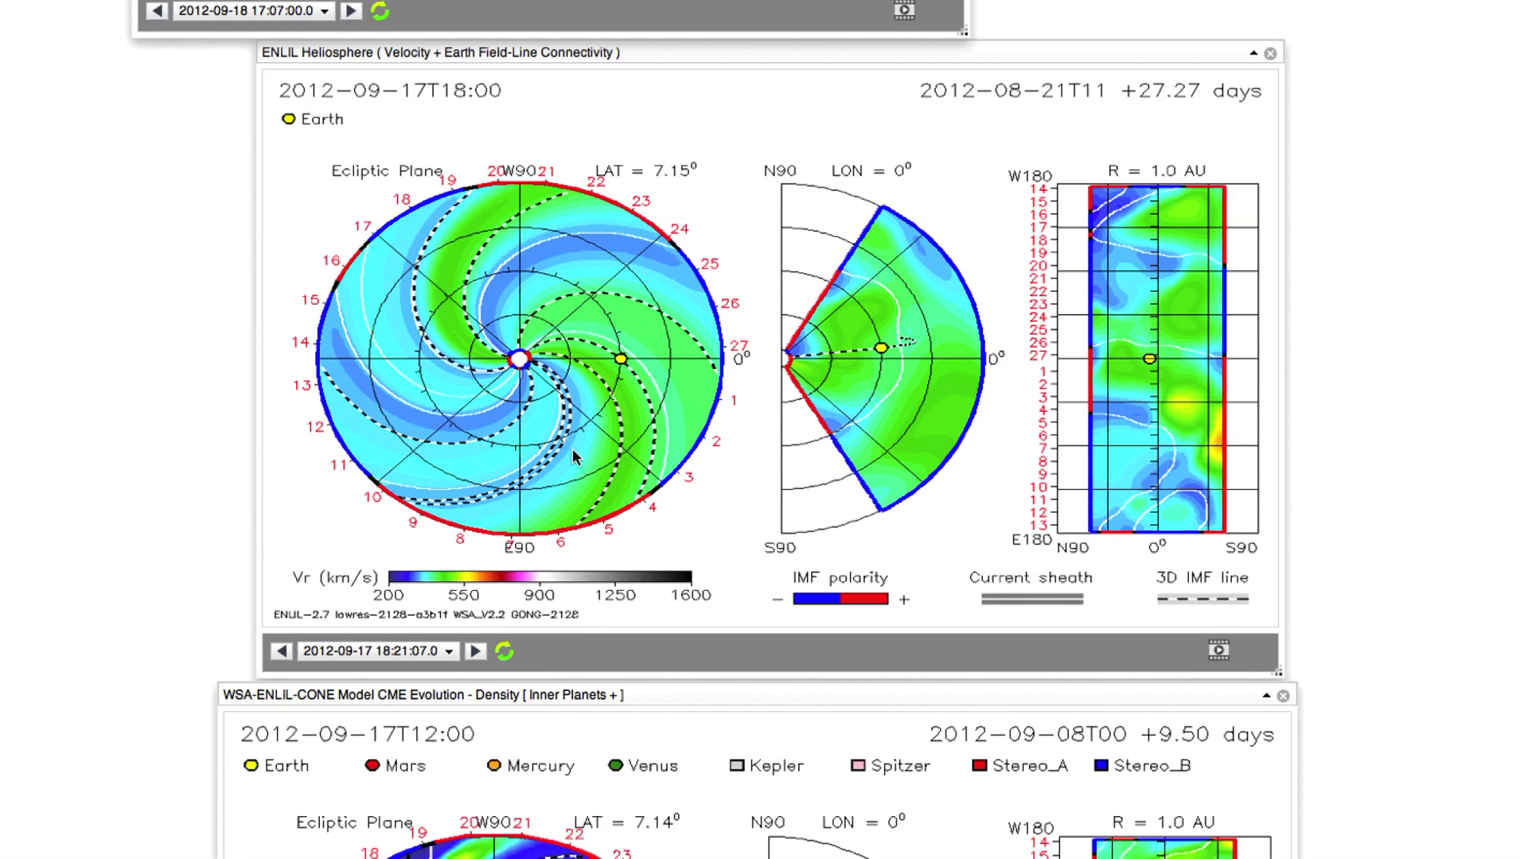
{"action": "scroll", "coordinate": [572, 457], "scroll_direction": "down", "scroll_amount": 2}
{"action": "scroll", "coordinate": [573, 457], "scroll_direction": "down", "scroll_amount": 15}
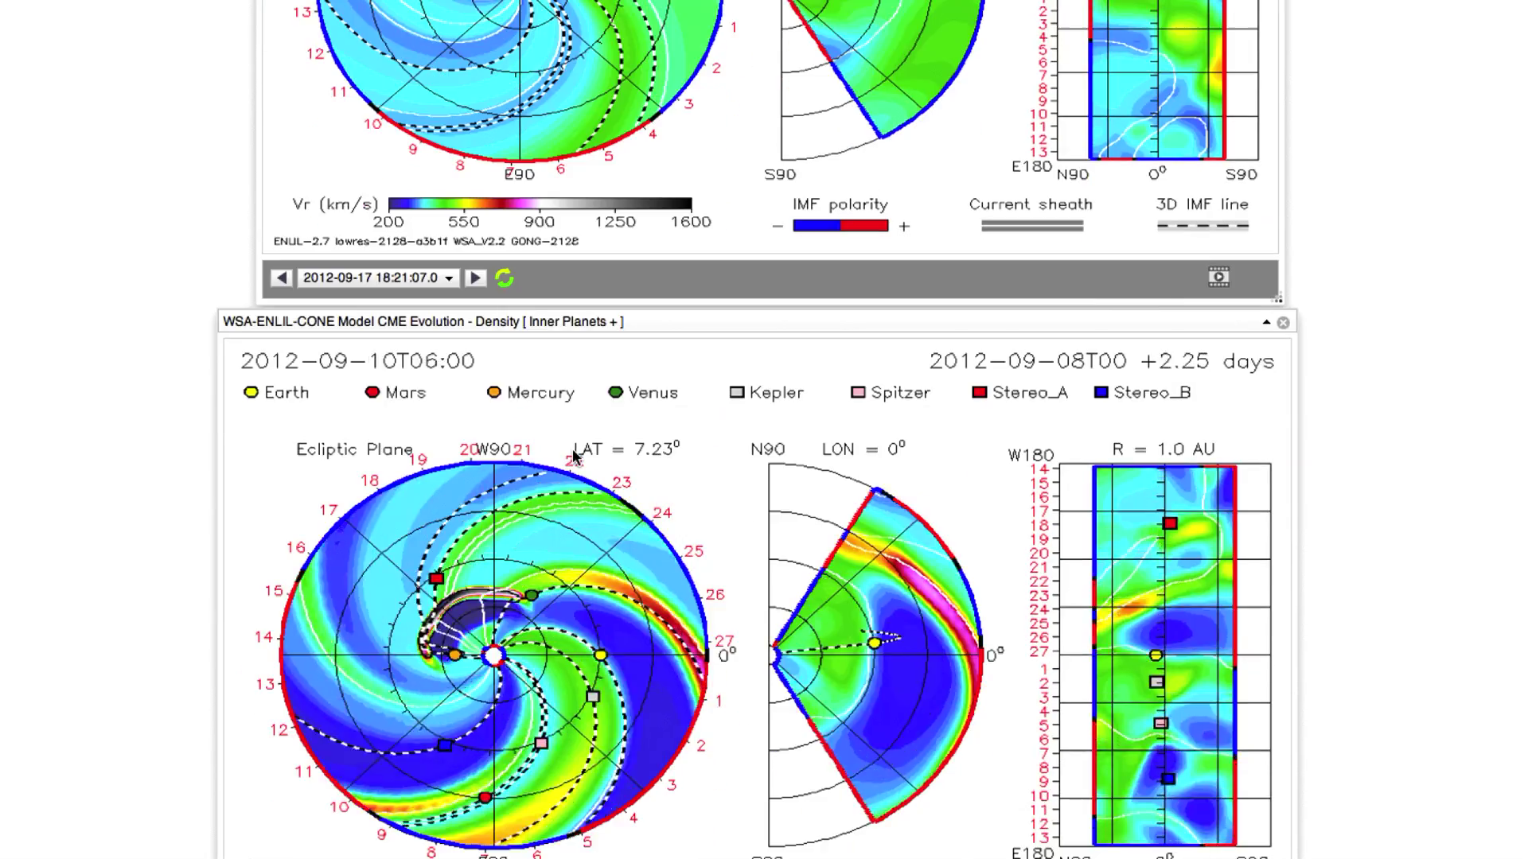
{"action": "scroll", "coordinate": [573, 458], "scroll_direction": "up", "scroll_amount": 7}
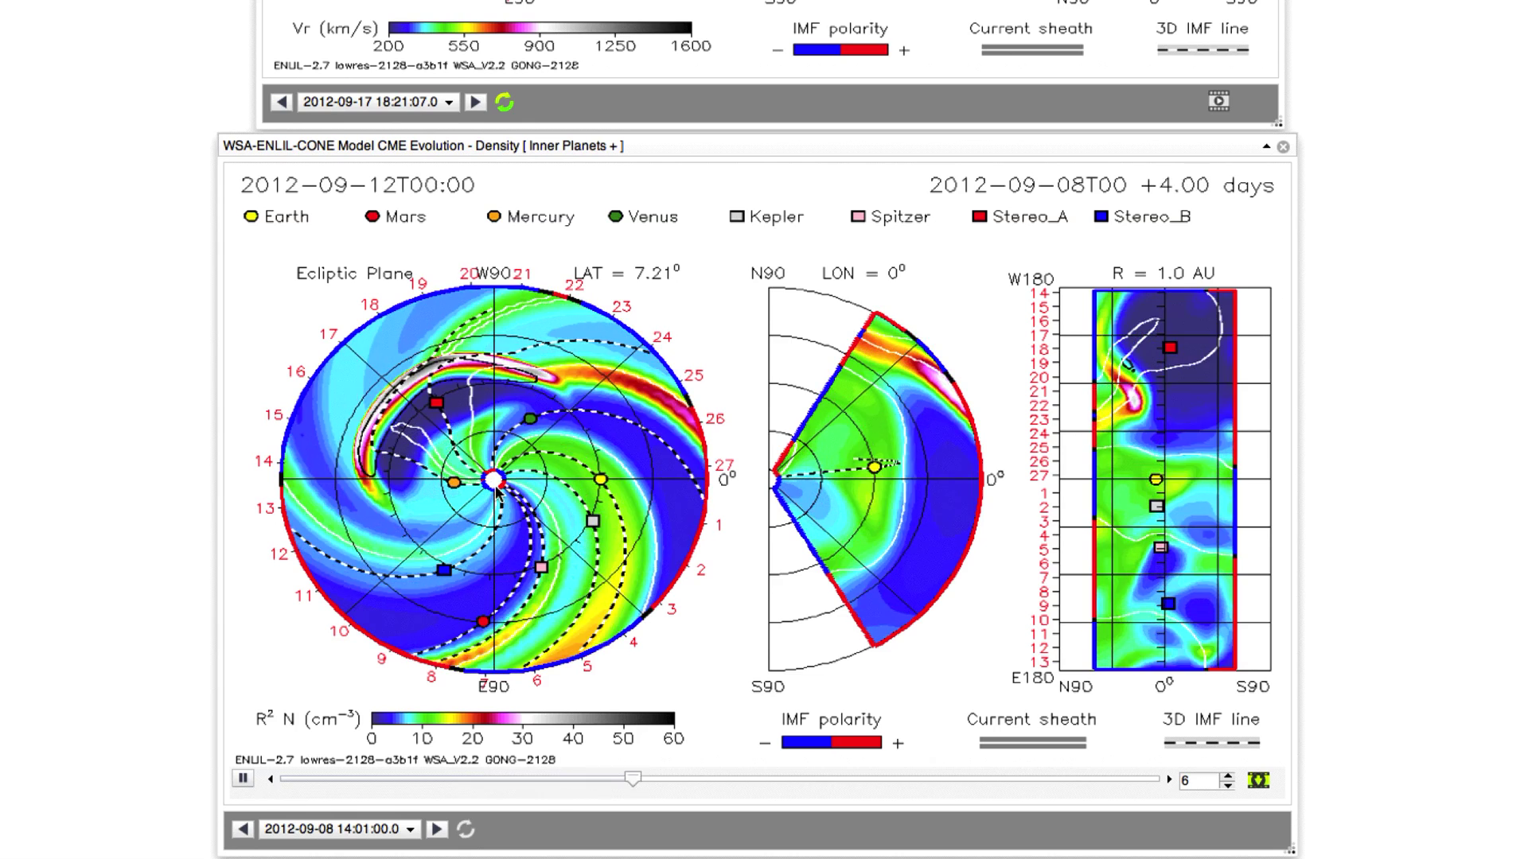
{"action": "scroll", "coordinate": [382, 691], "scroll_direction": "down", "scroll_amount": 1}
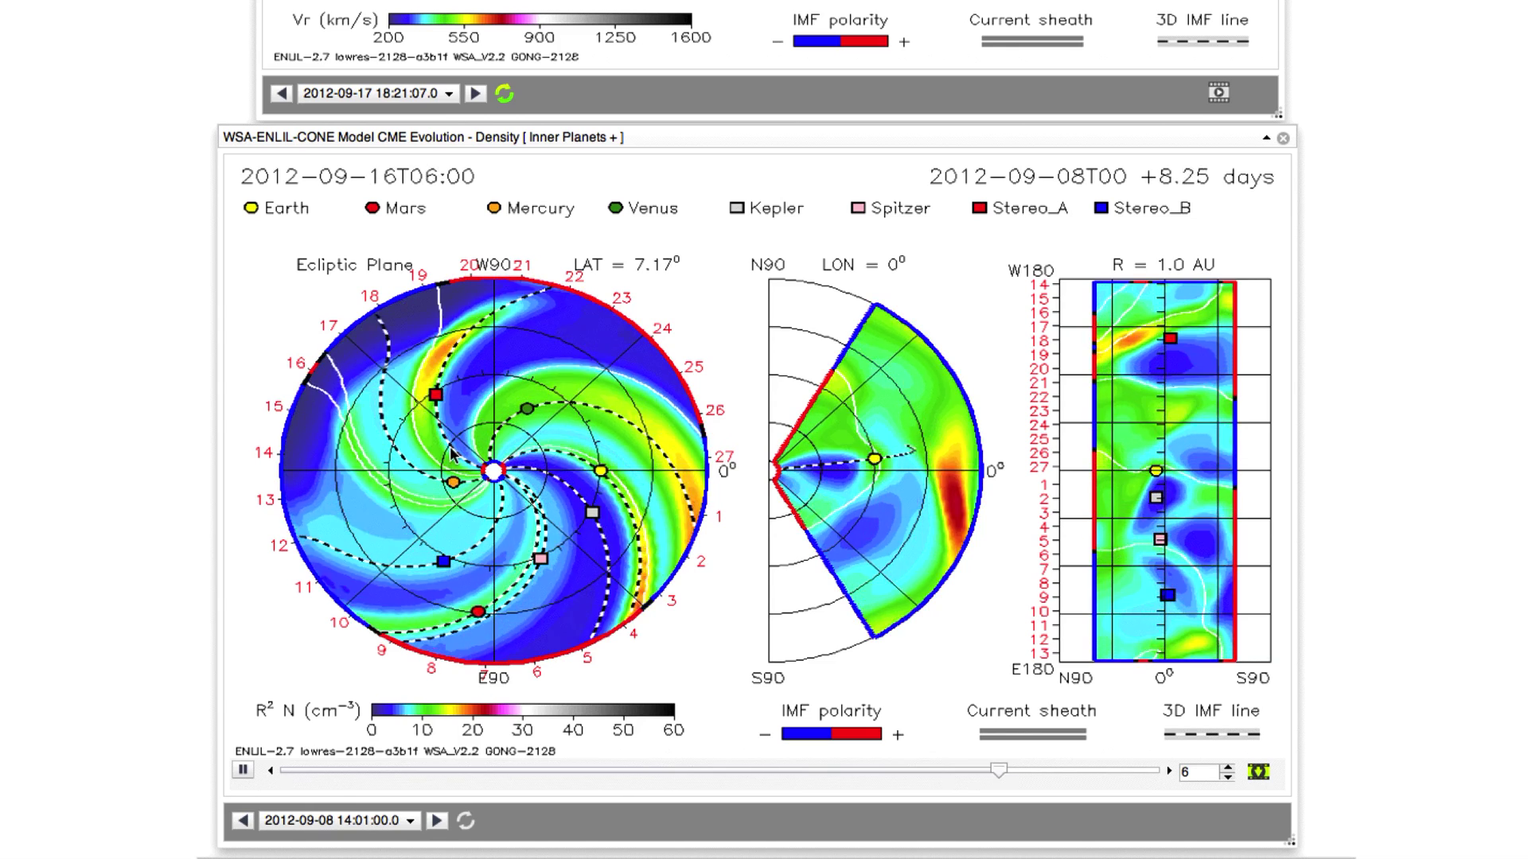
{"action": "scroll", "coordinate": [451, 454], "scroll_direction": "down", "scroll_amount": 5}
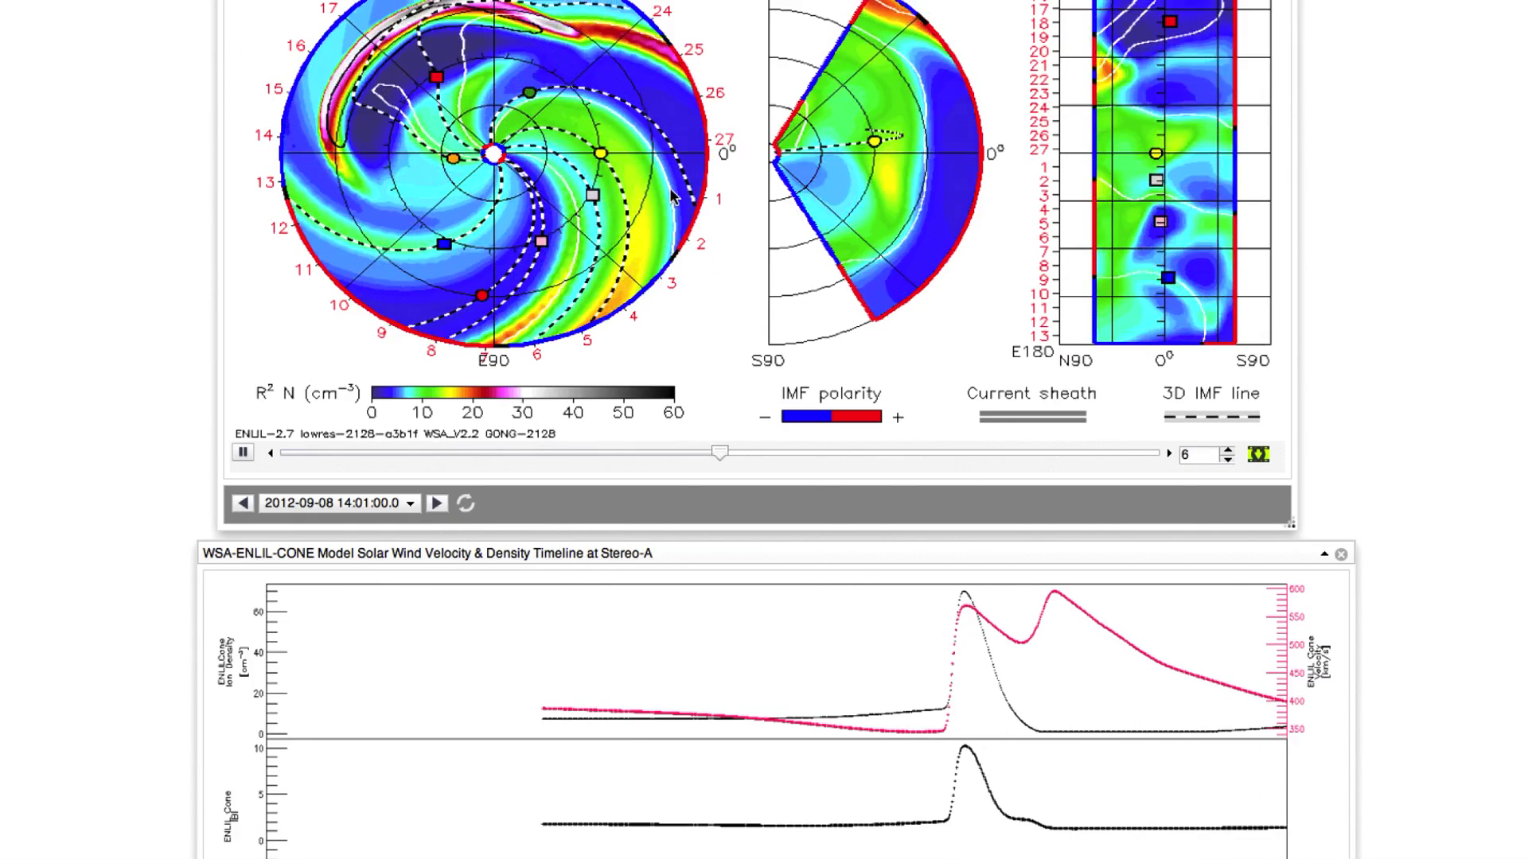
{"action": "scroll", "coordinate": [672, 197], "scroll_direction": "up", "scroll_amount": 4}
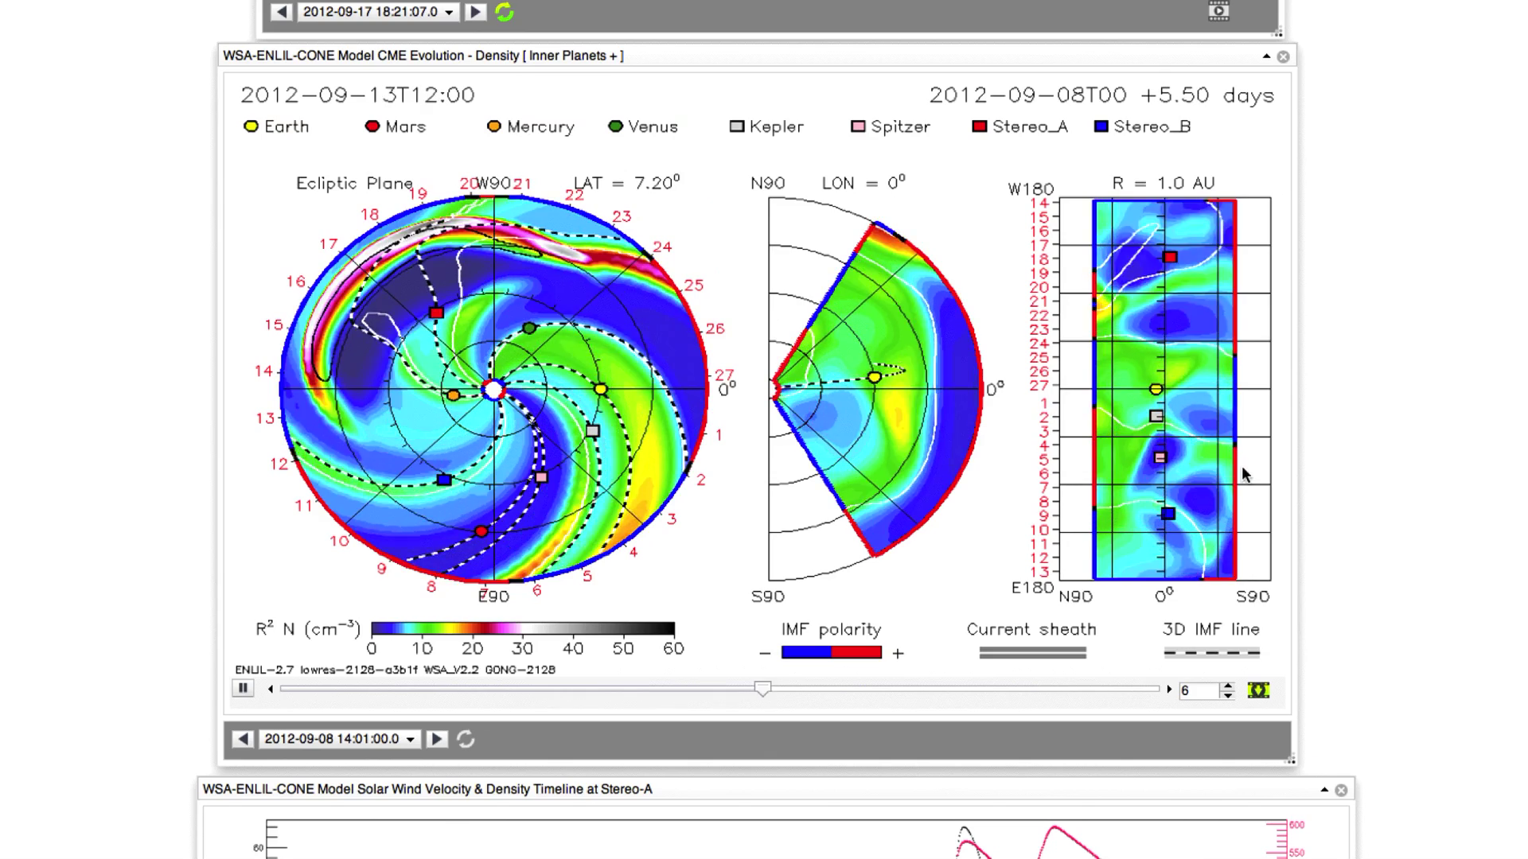
{"action": "scroll", "coordinate": [1358, 466], "scroll_direction": "up", "scroll_amount": 3}
{"action": "scroll", "coordinate": [1358, 465], "scroll_direction": "down", "scroll_amount": 7}
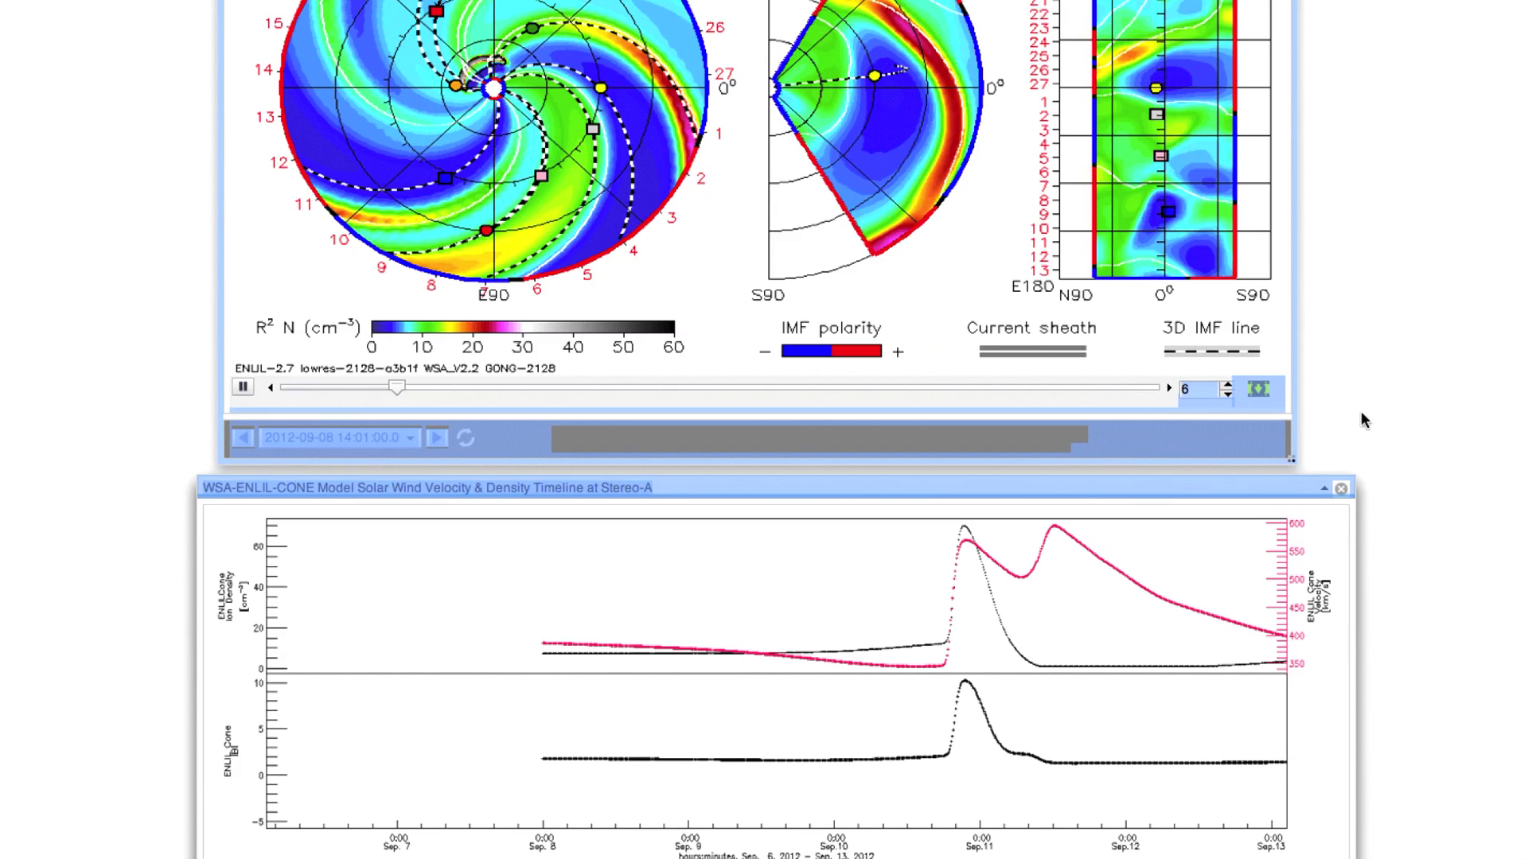
Step: Move the Stereo-A velocity and density timeline over the CME density animation to inspect its curves, and return it below the animation
{"action": "left_click_drag", "start_coordinate": [1255, 491], "coordinate": [1220, 367]}
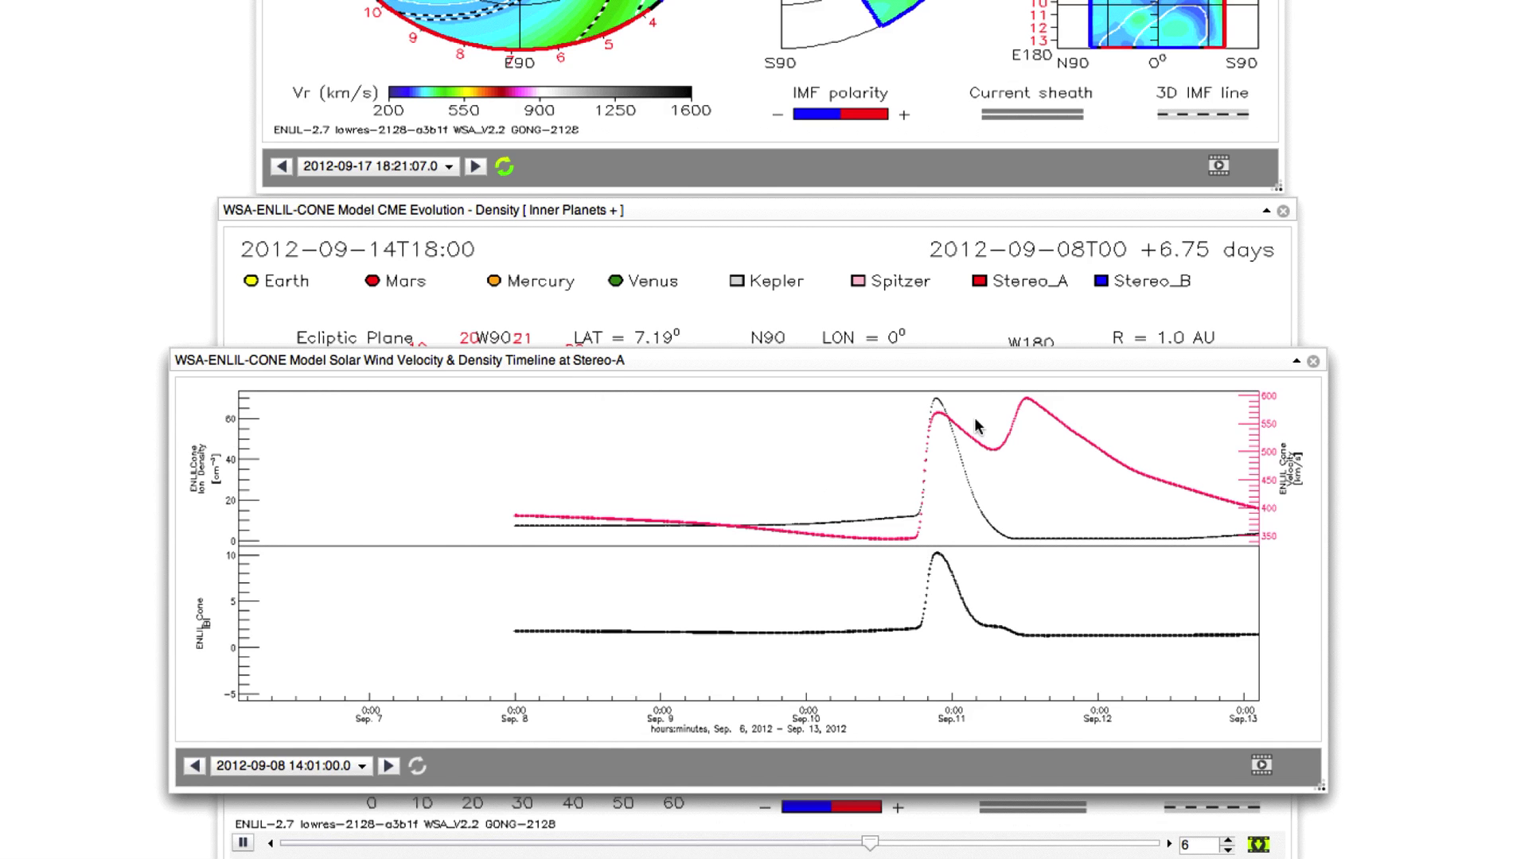
{"action": "left_click_drag", "start_coordinate": [916, 367], "coordinate": [917, 352]}
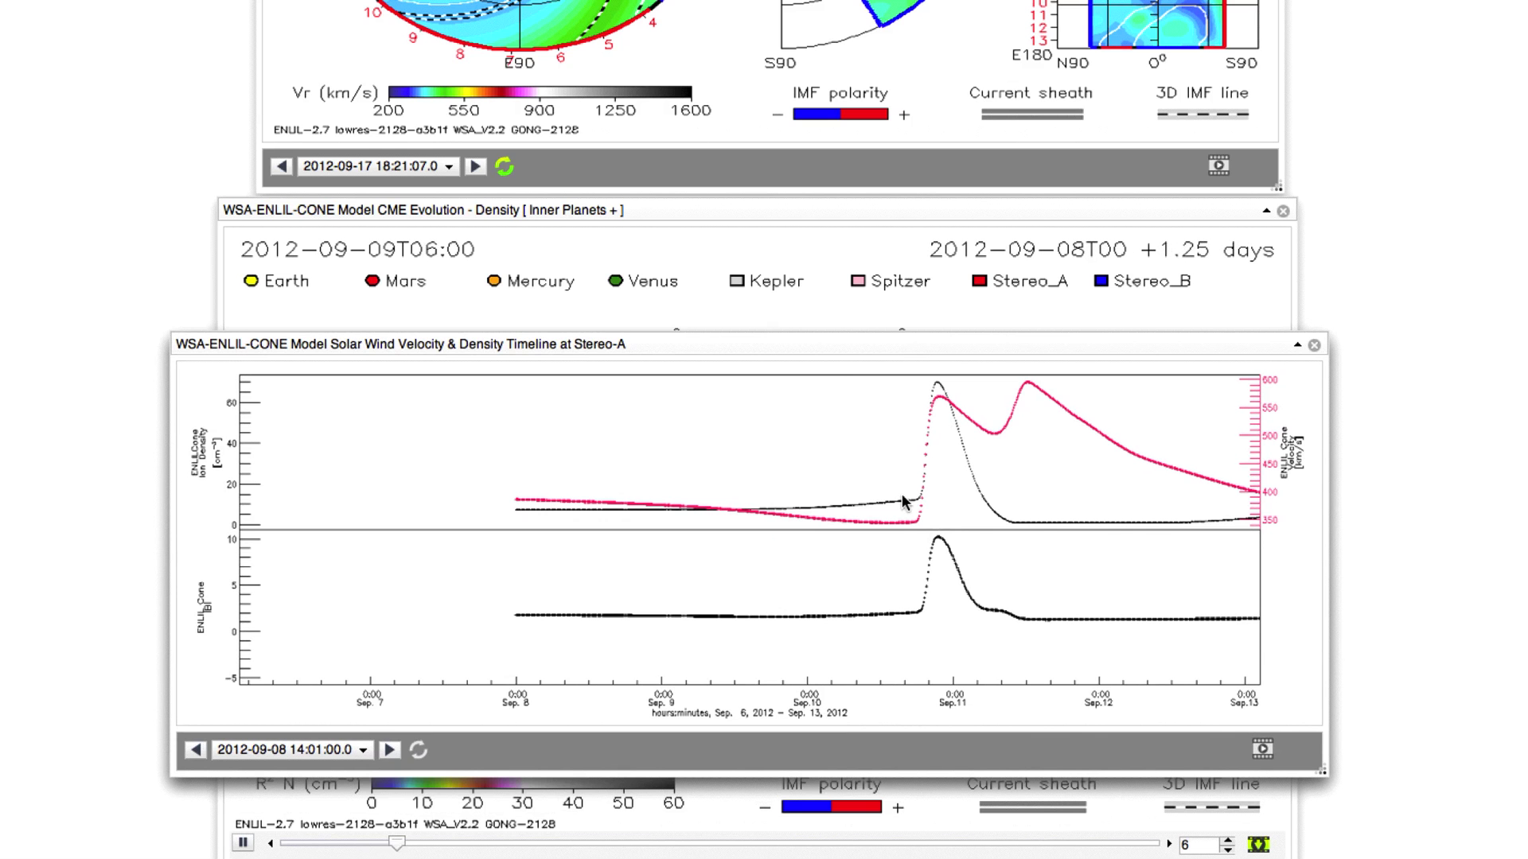
{"action": "left_click_drag", "start_coordinate": [810, 352], "coordinate": [820, 858]}
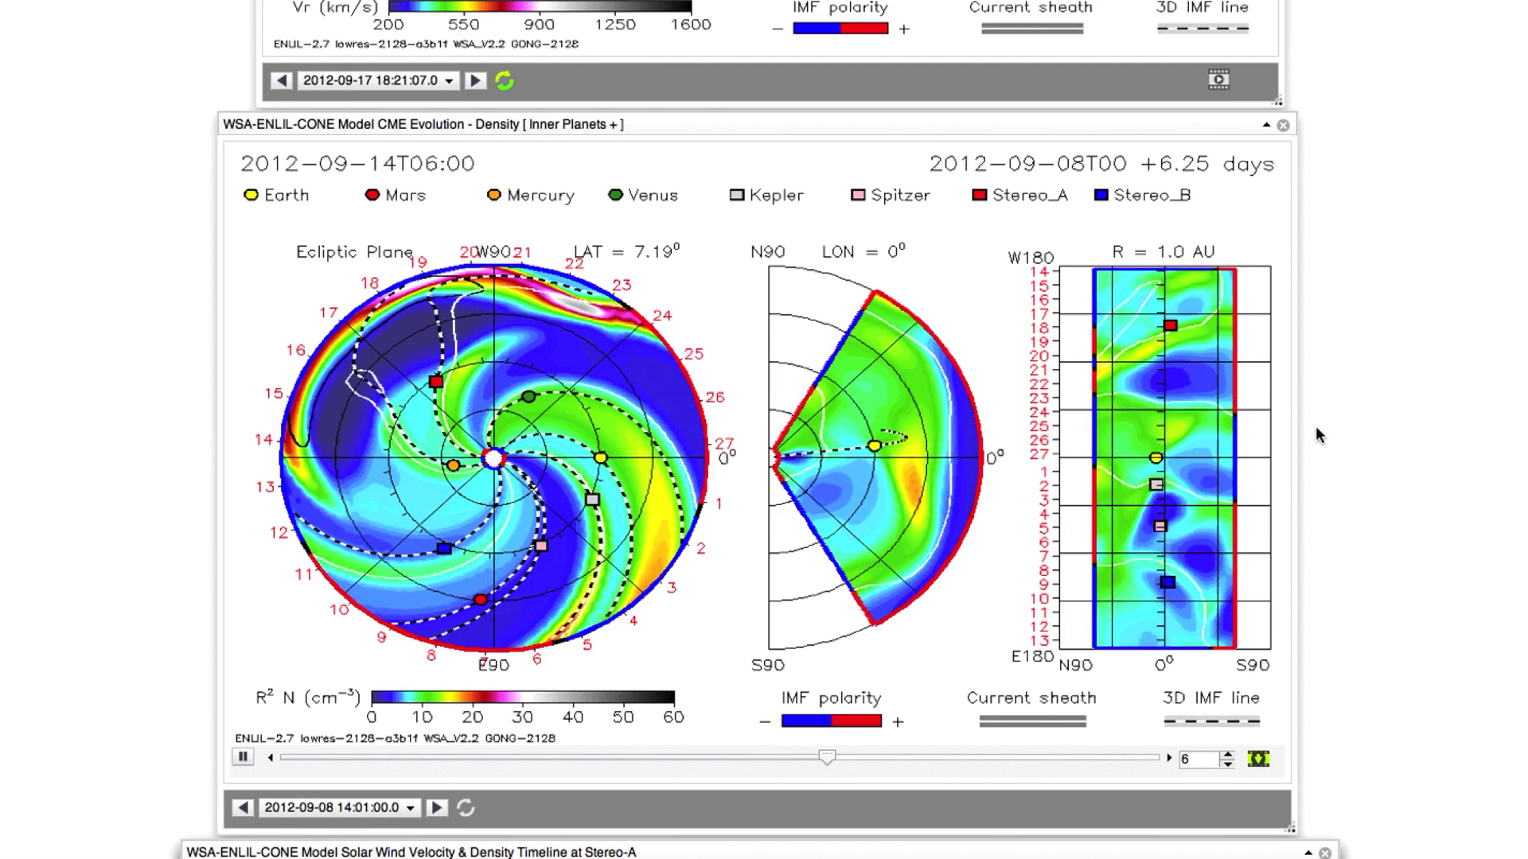
Step: Compare the CME density animation around the Stereo_A marker with the velocity, density and magnetic field curves in the Stereo-A timeline
{"action": "scroll", "coordinate": [1381, 473], "scroll_direction": "up", "scroll_amount": 10}
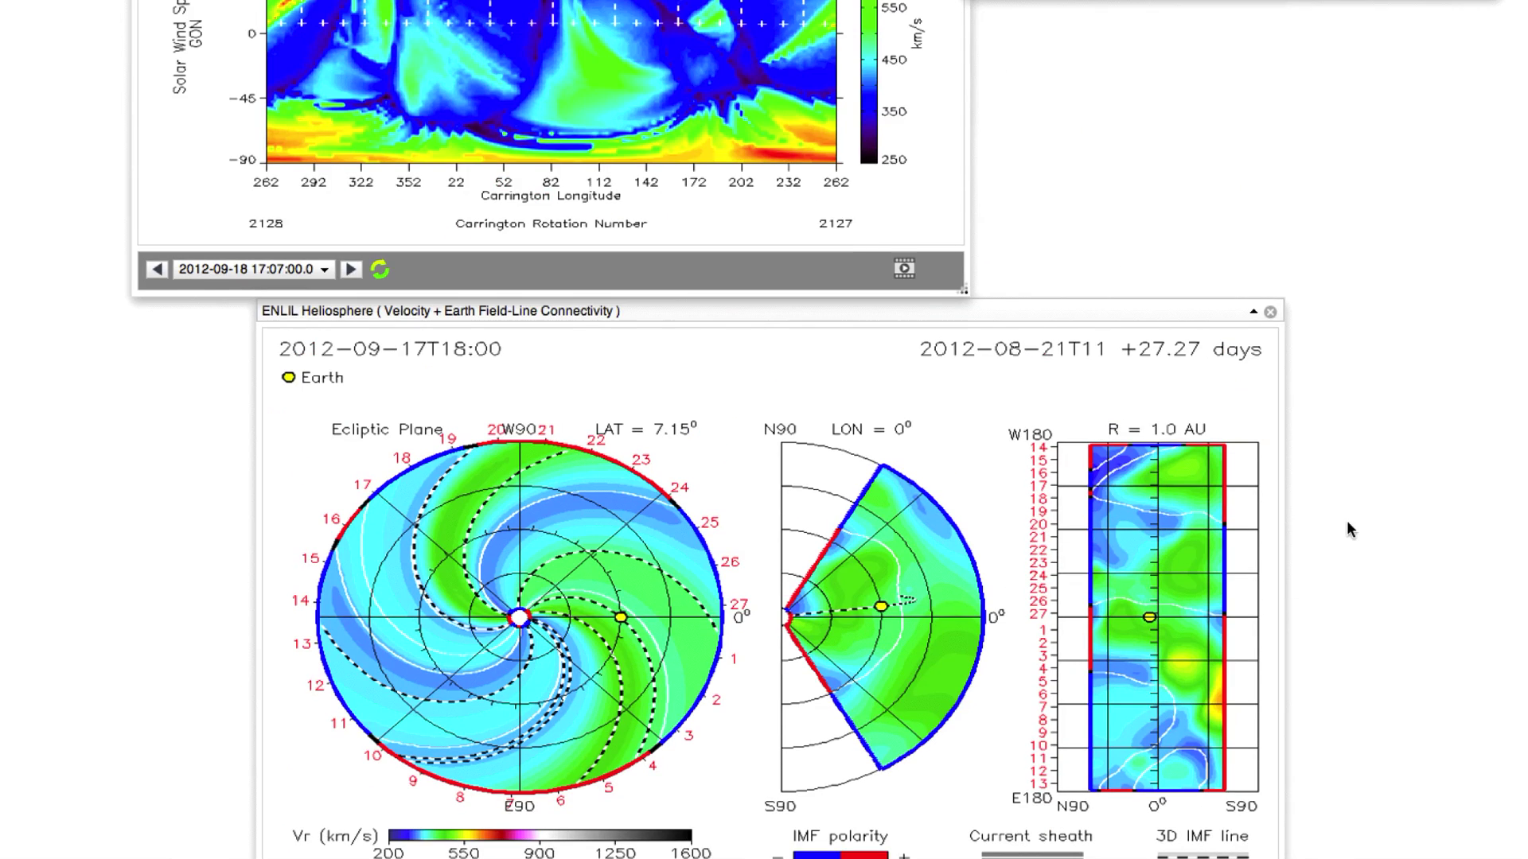
{"action": "scroll", "coordinate": [1346, 521], "scroll_direction": "down", "scroll_amount": 10}
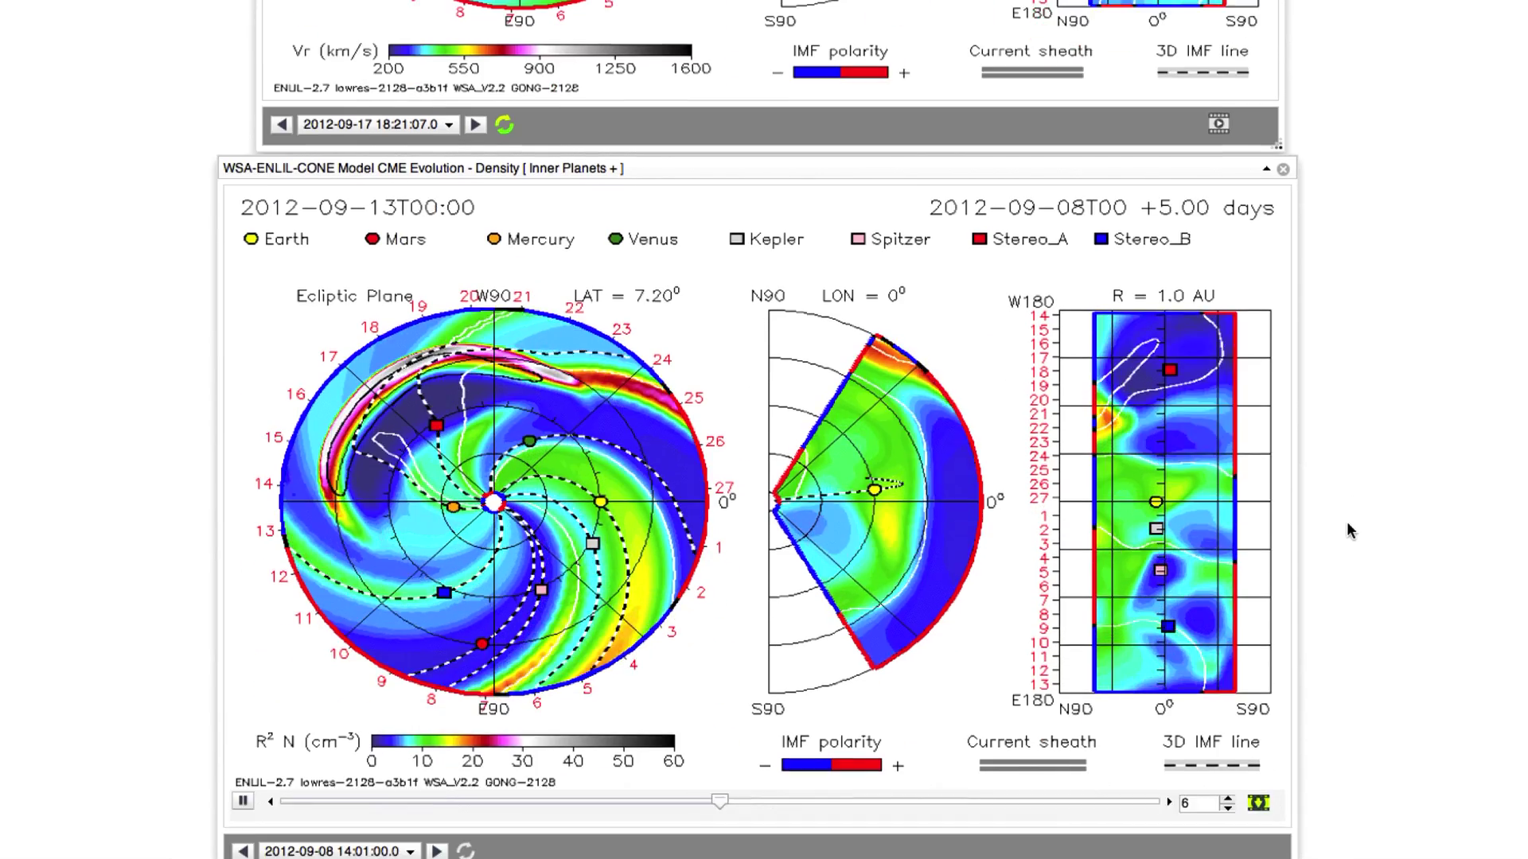
{"action": "scroll", "coordinate": [1346, 522], "scroll_direction": "down", "scroll_amount": 5}
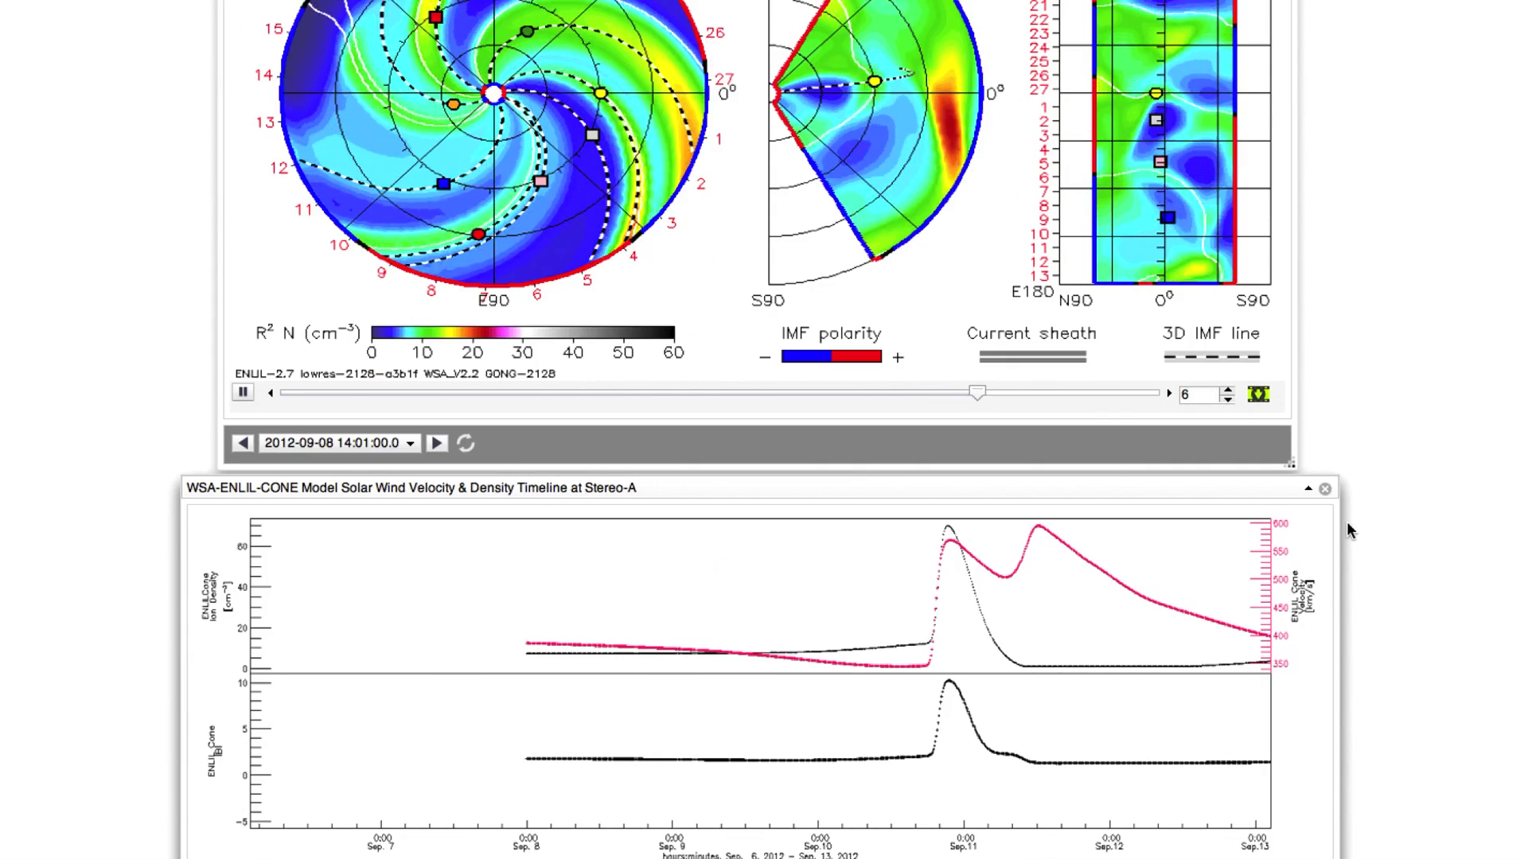
{"action": "scroll", "coordinate": [1415, 528], "scroll_direction": "up", "scroll_amount": 4}
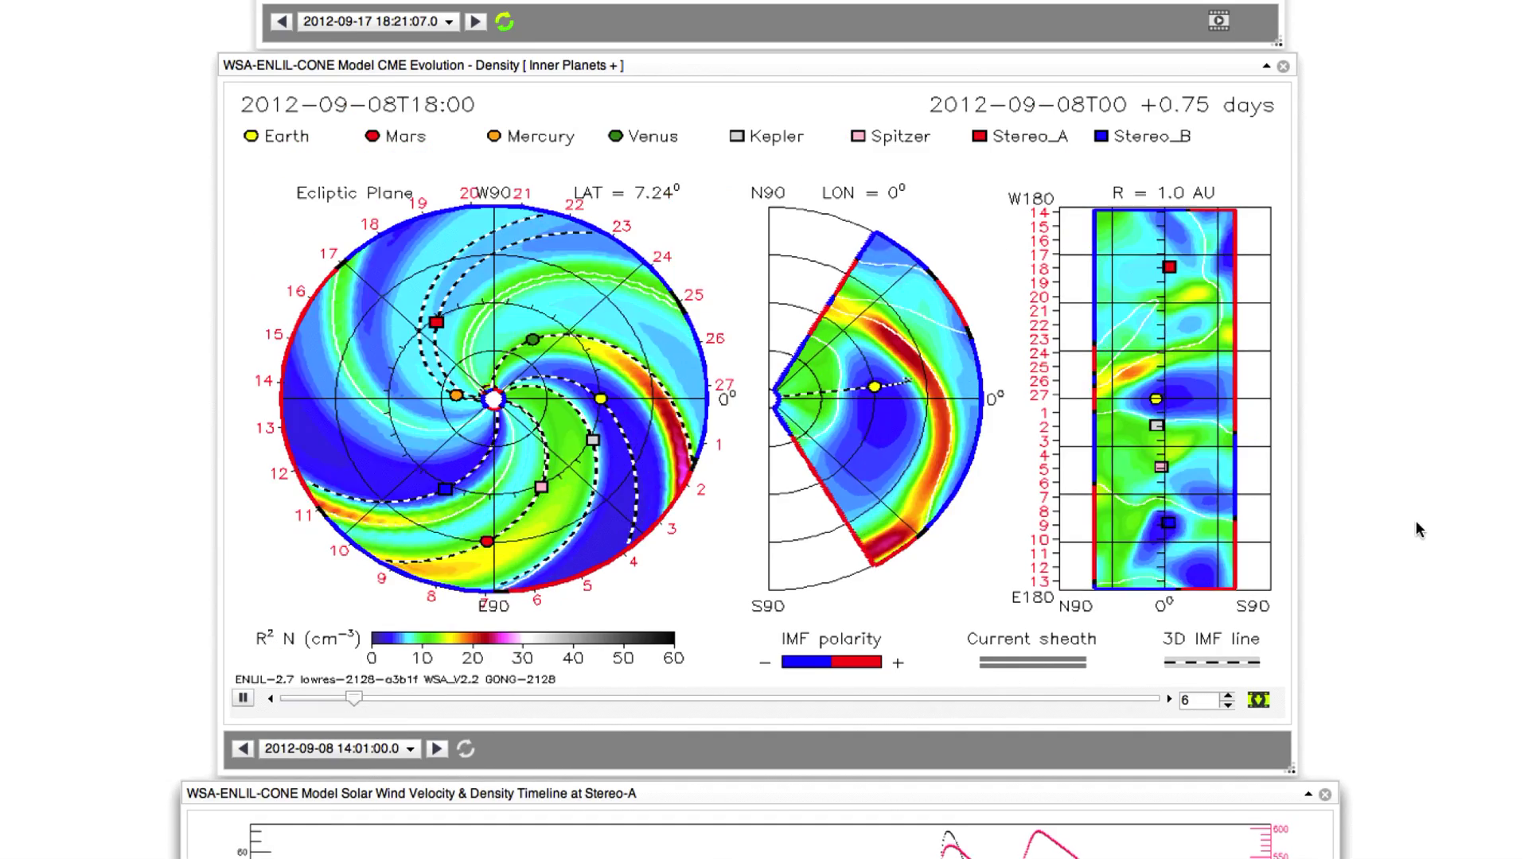
{"action": "scroll", "coordinate": [1416, 528], "scroll_direction": "down", "scroll_amount": 1}
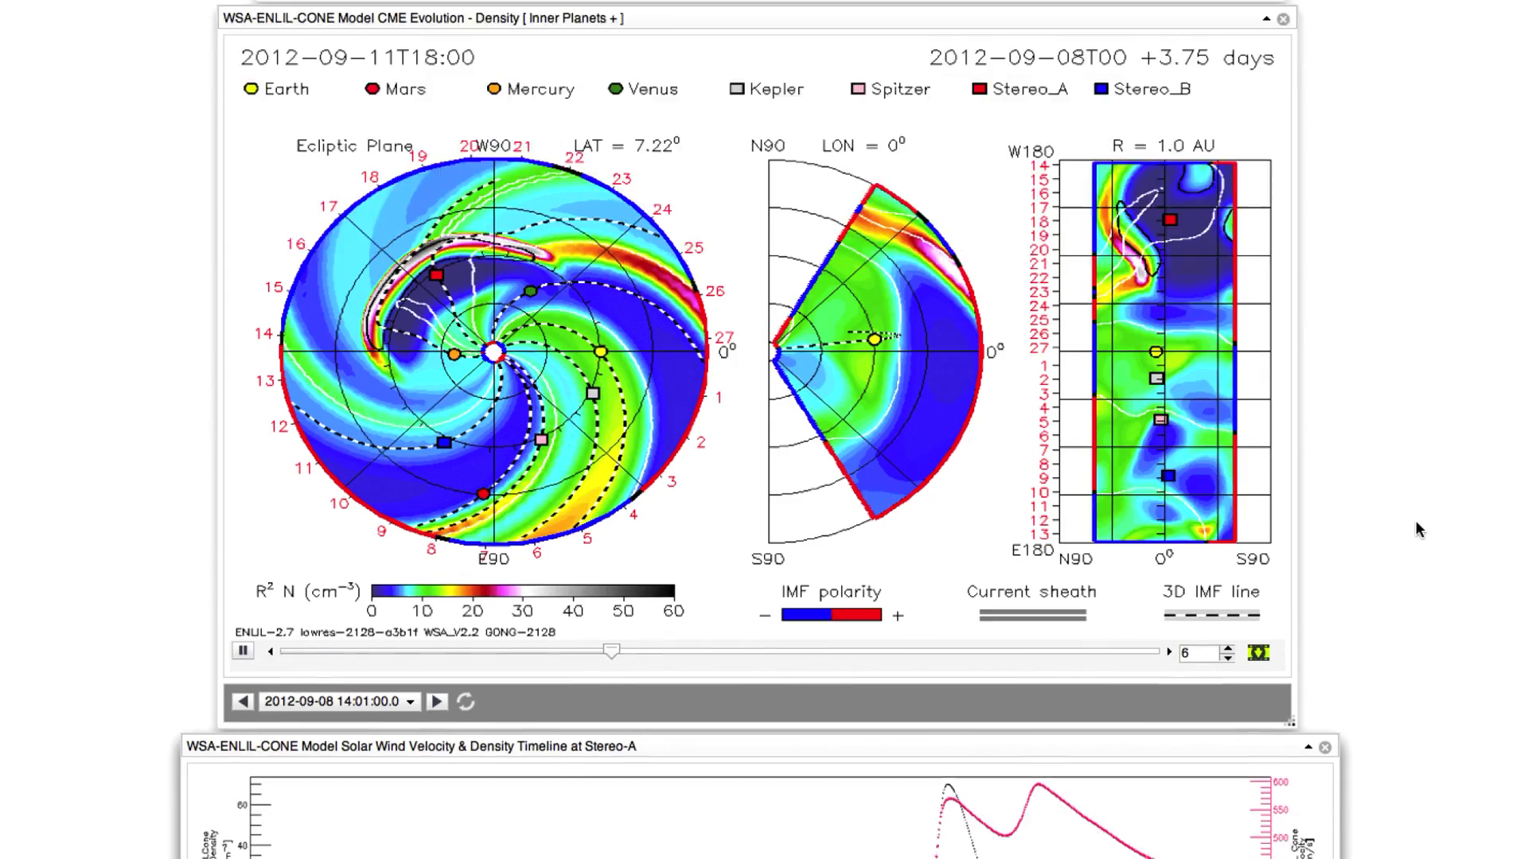
{"action": "scroll", "coordinate": [1416, 529], "scroll_direction": "down", "scroll_amount": 4}
{"action": "scroll", "coordinate": [1415, 519], "scroll_direction": "up", "scroll_amount": 3}
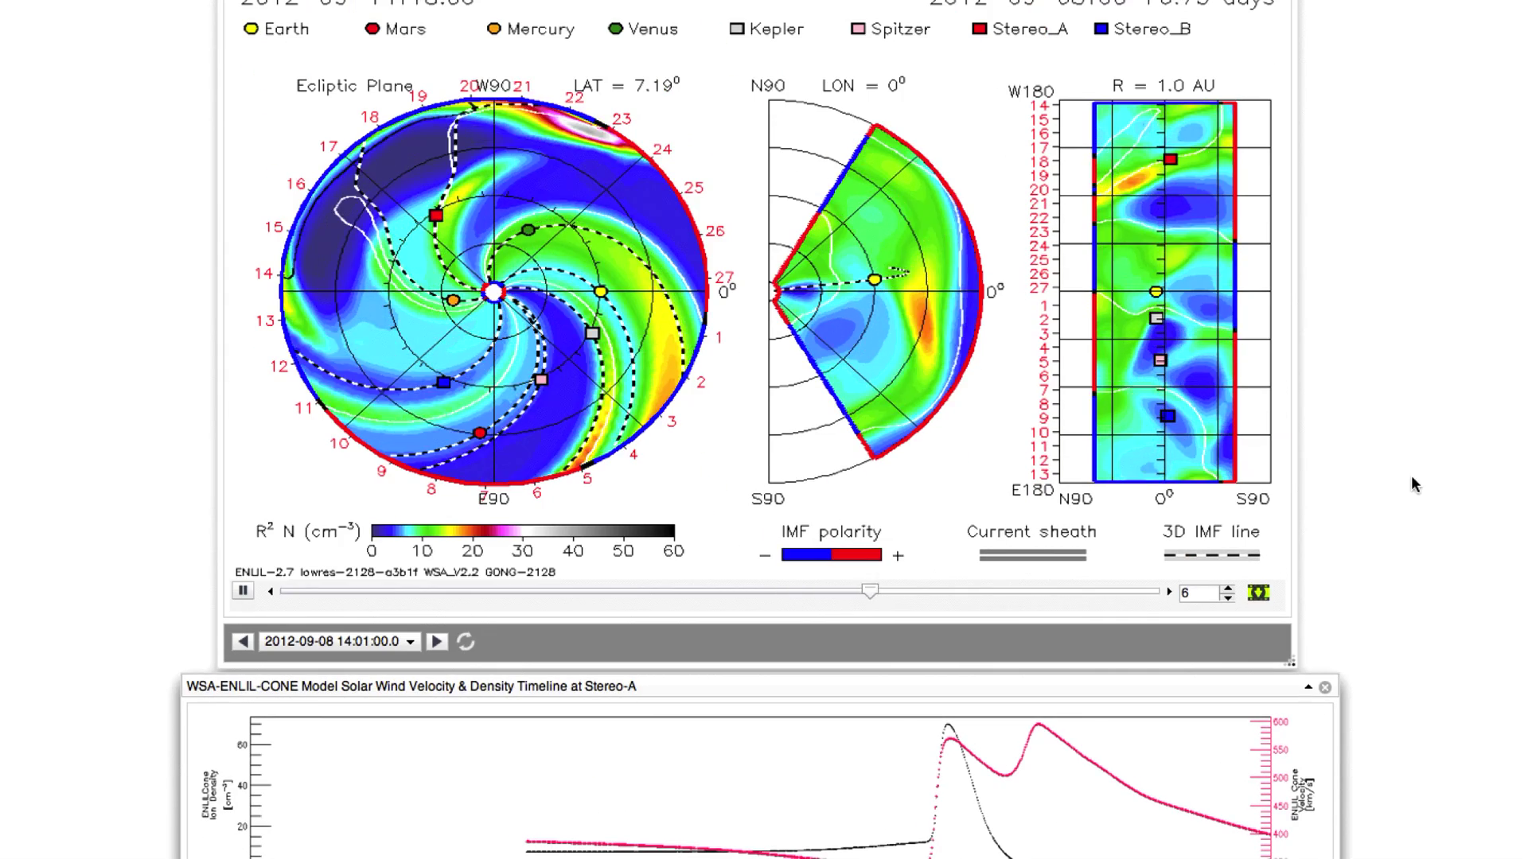
{"action": "scroll", "coordinate": [1345, 480], "scroll_direction": "up", "scroll_amount": 1}
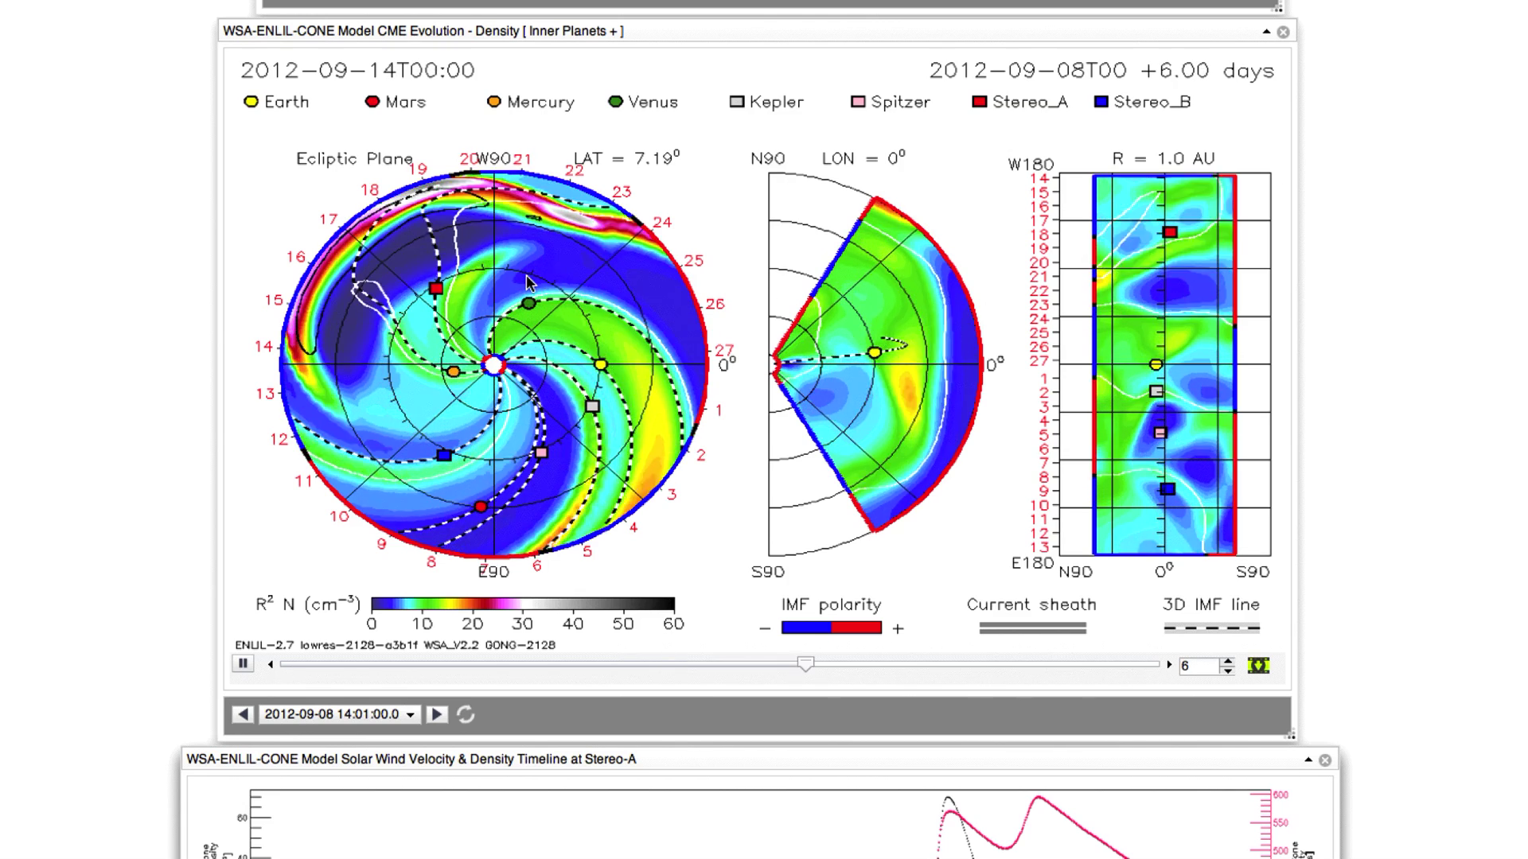
{"action": "scroll", "coordinate": [519, 423], "scroll_direction": "down", "scroll_amount": 5}
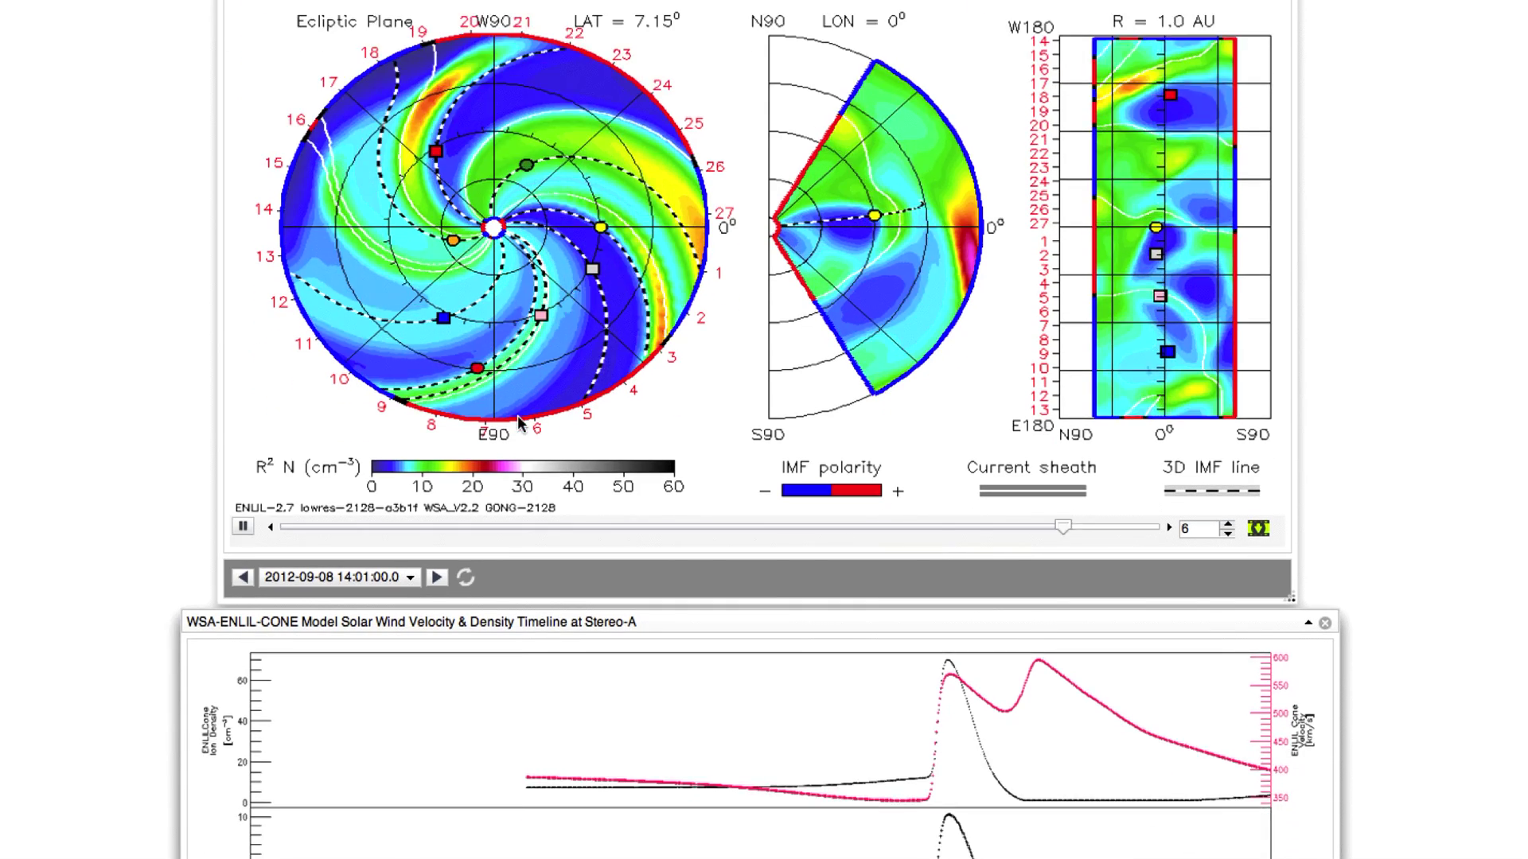
{"action": "scroll", "coordinate": [497, 393], "scroll_direction": "up", "scroll_amount": 1}
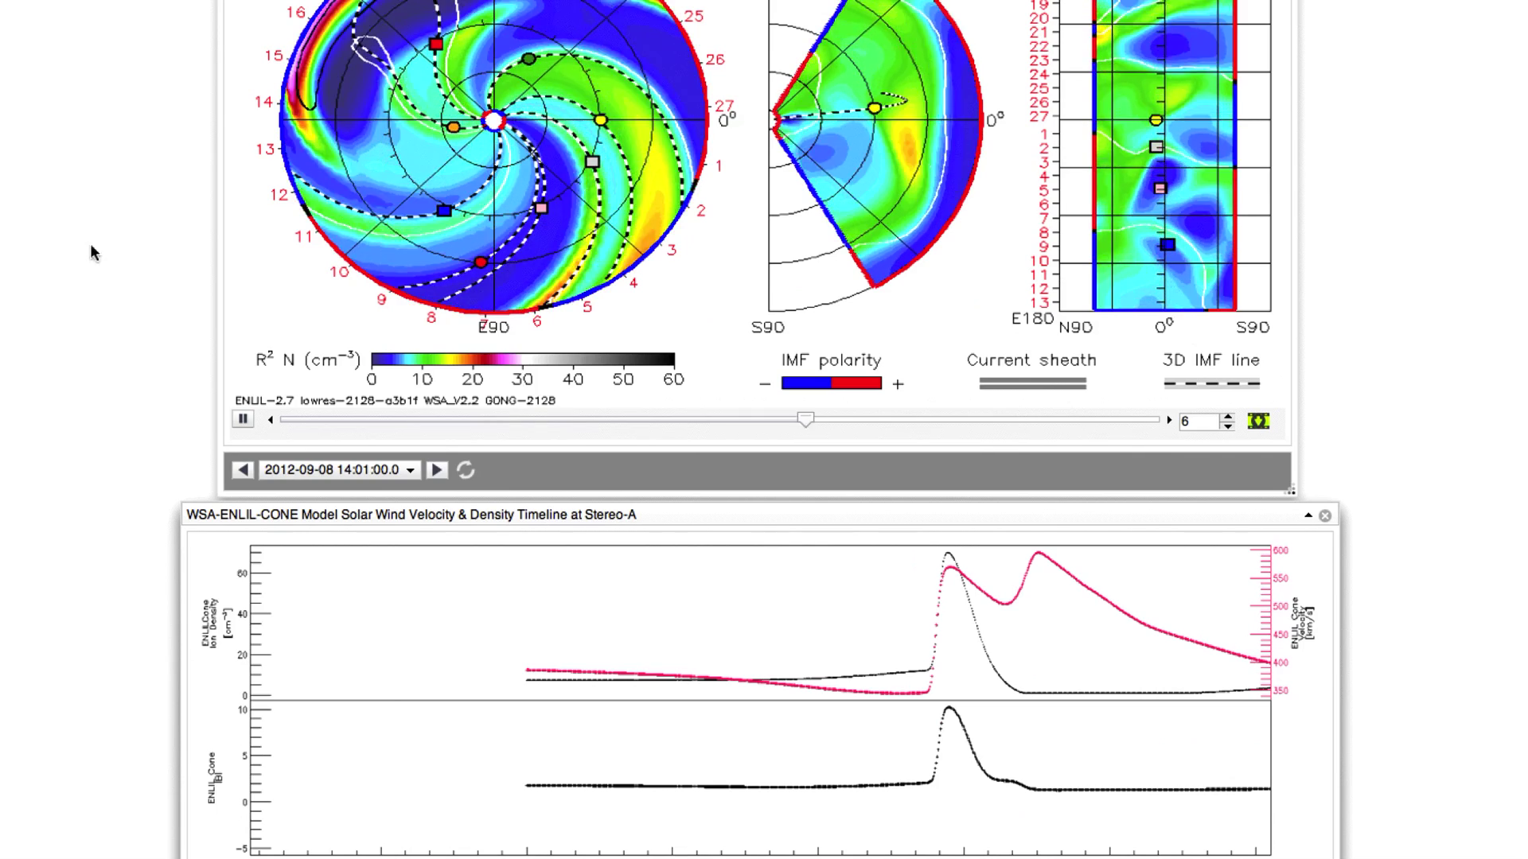
{"action": "scroll", "coordinate": [89, 262], "scroll_direction": "up", "scroll_amount": 5}
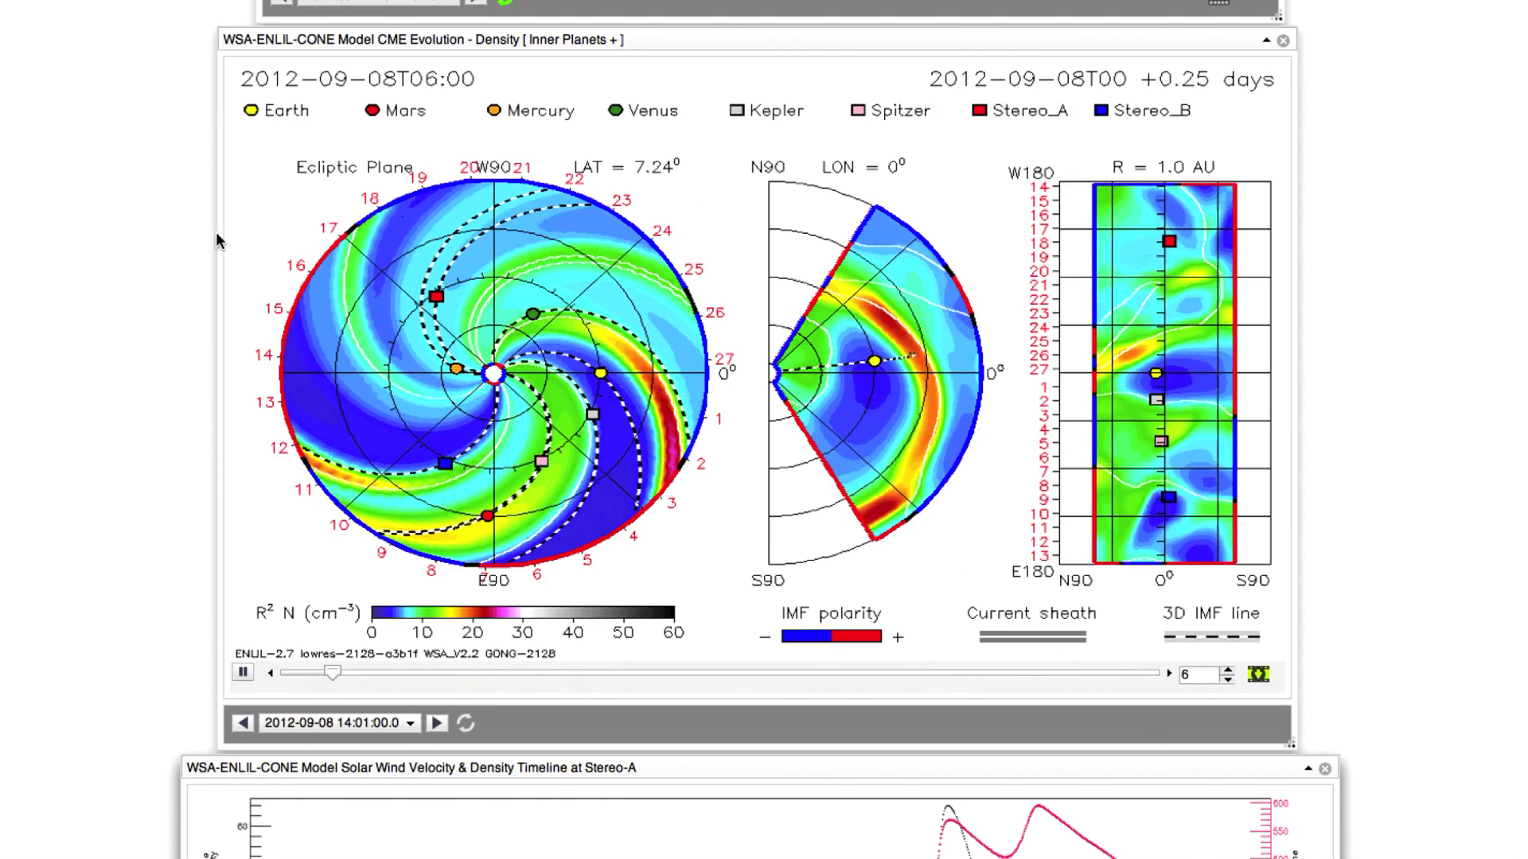
Step: Review the model chain from the GONG photospheric field and WSA solar wind speed maps through ENLIL Heliosphere to the CME density animation
{"action": "scroll", "coordinate": [91, 340], "scroll_direction": "up", "scroll_amount": 15}
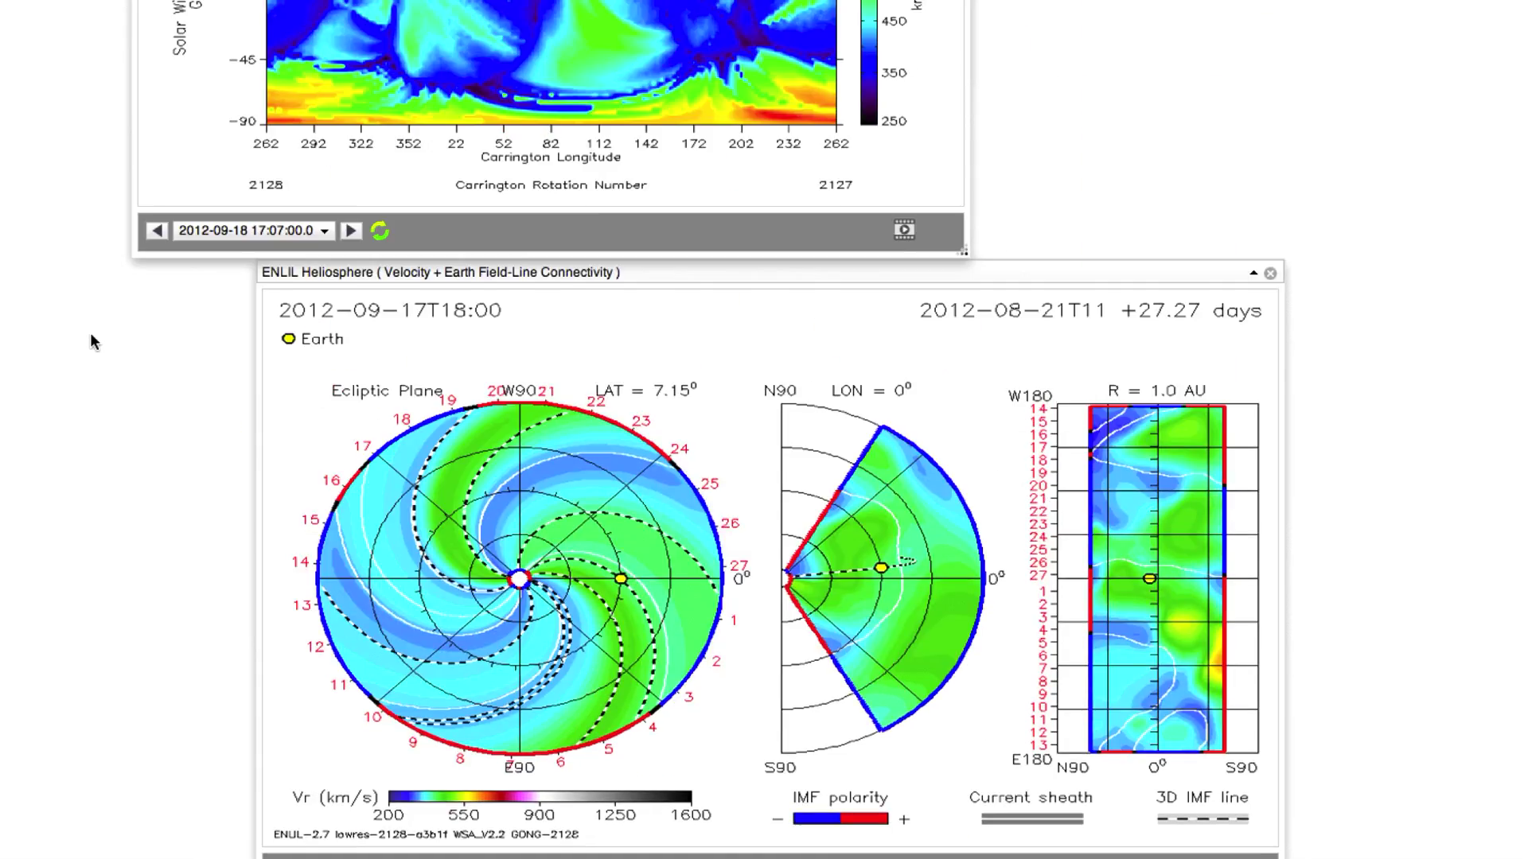
{"action": "scroll", "coordinate": [91, 341], "scroll_direction": "up", "scroll_amount": 7}
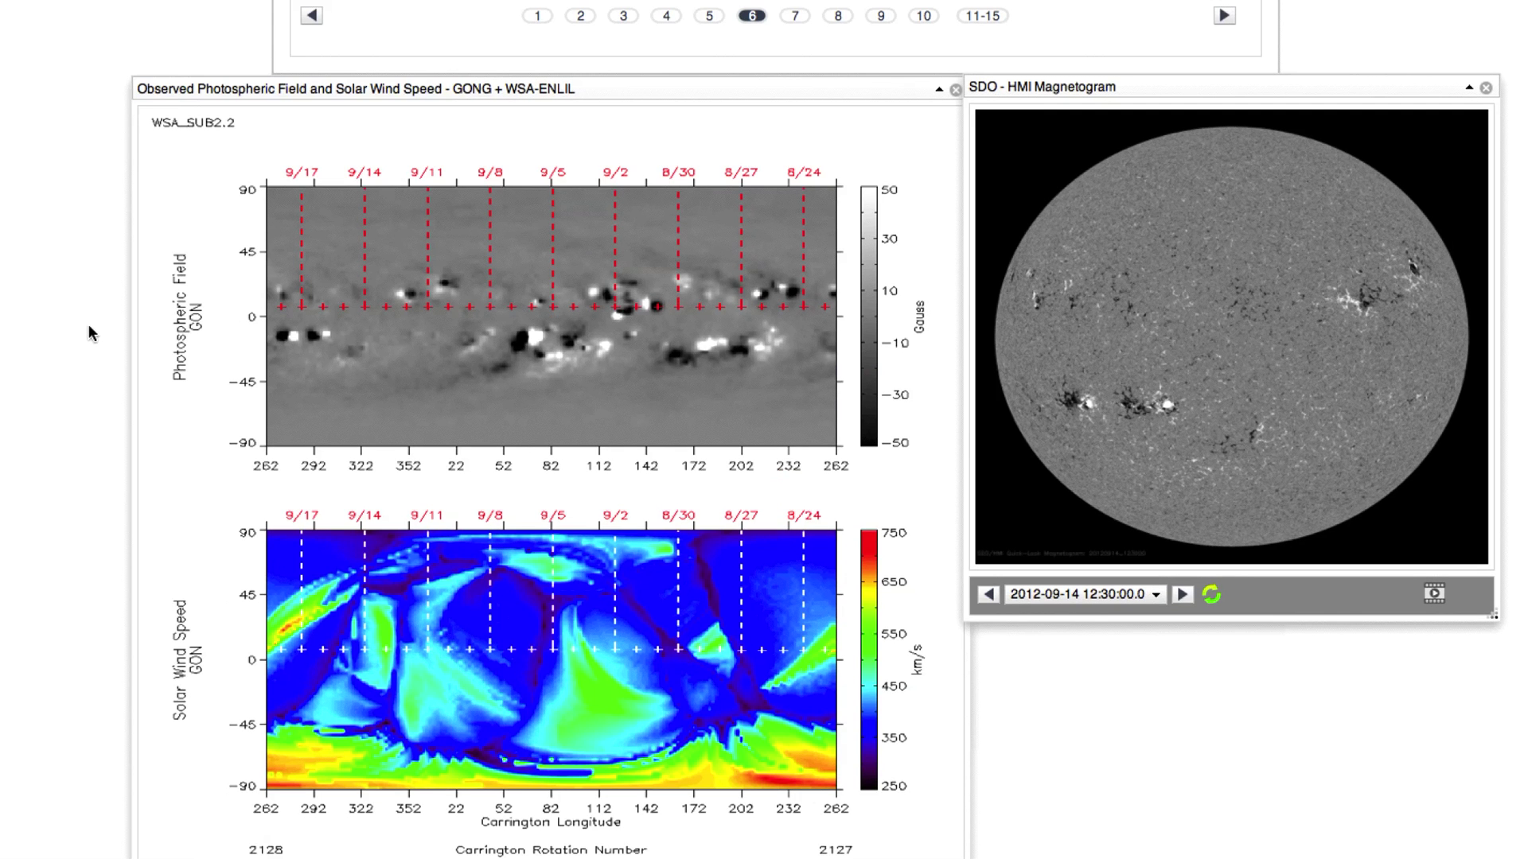
{"action": "scroll", "coordinate": [90, 332], "scroll_direction": "down", "scroll_amount": 20}
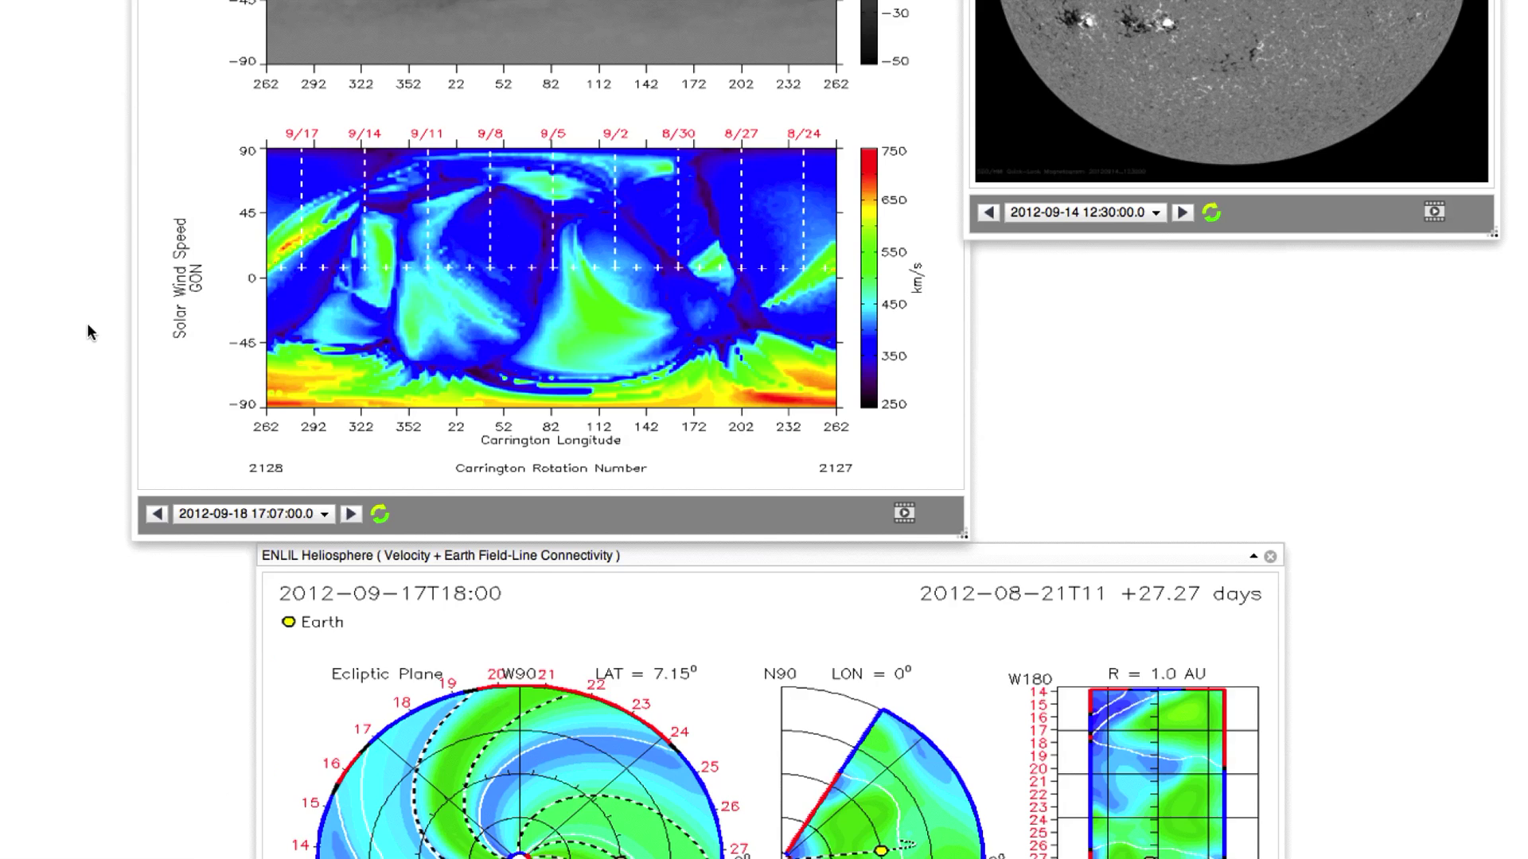
{"action": "scroll", "coordinate": [90, 332], "scroll_direction": "up", "scroll_amount": 20}
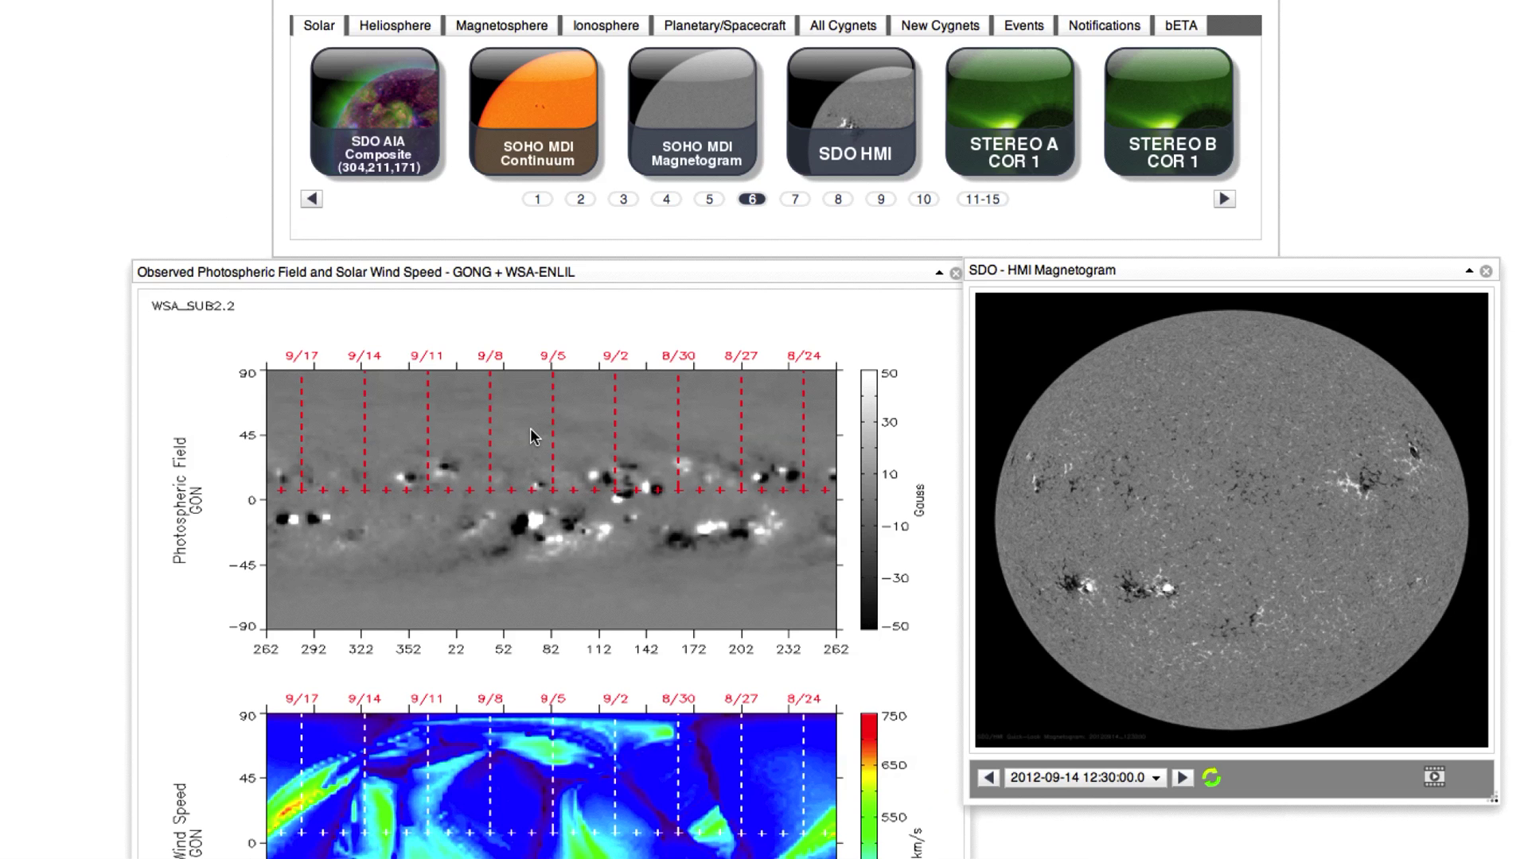
{"action": "scroll", "coordinate": [528, 441], "scroll_direction": "down", "scroll_amount": 5}
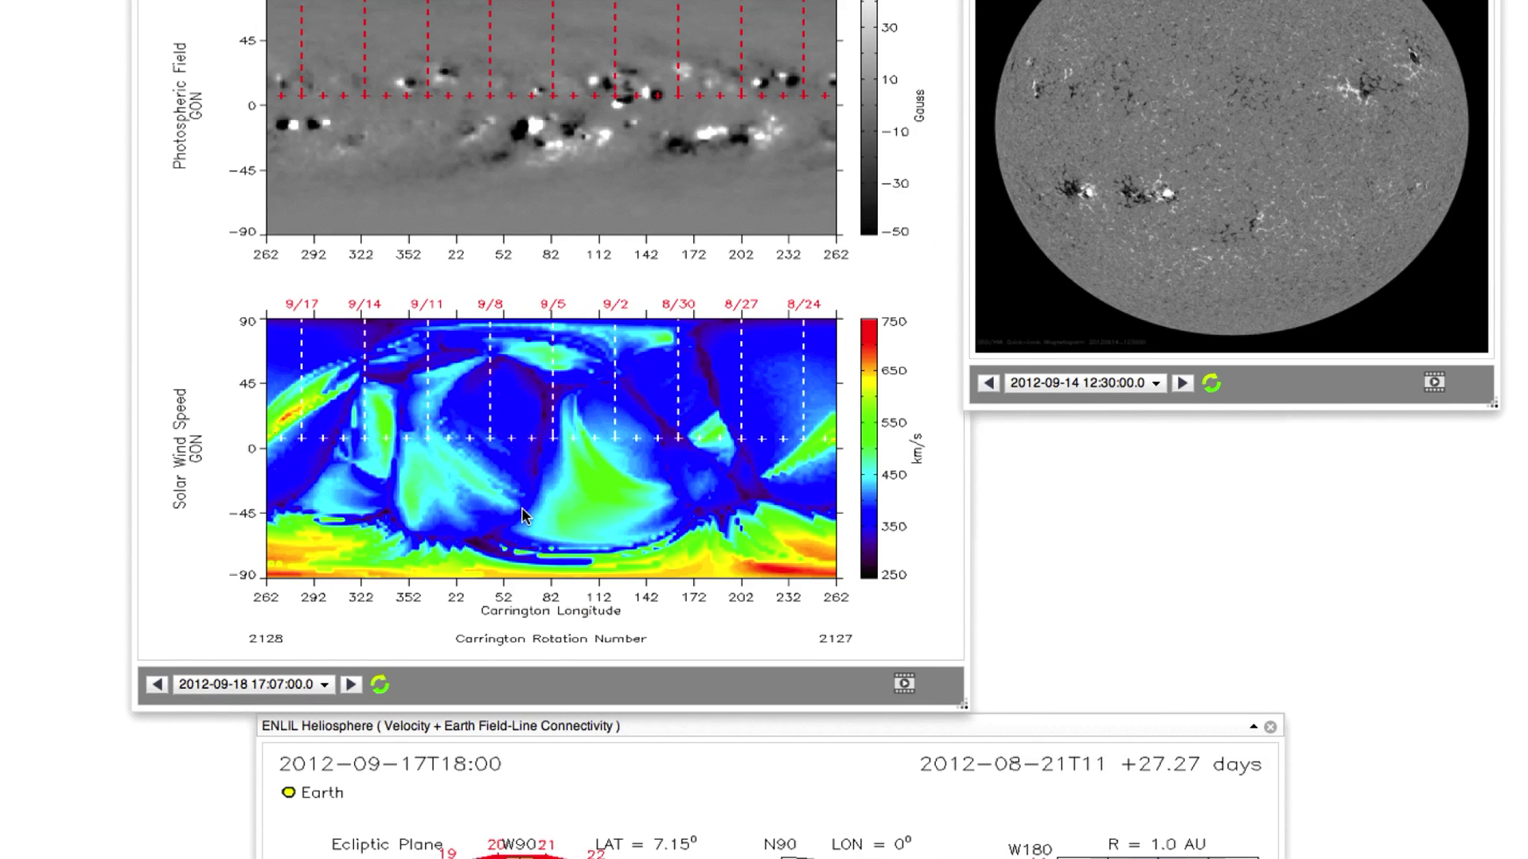
{"action": "scroll", "coordinate": [525, 516], "scroll_direction": "down", "scroll_amount": 9}
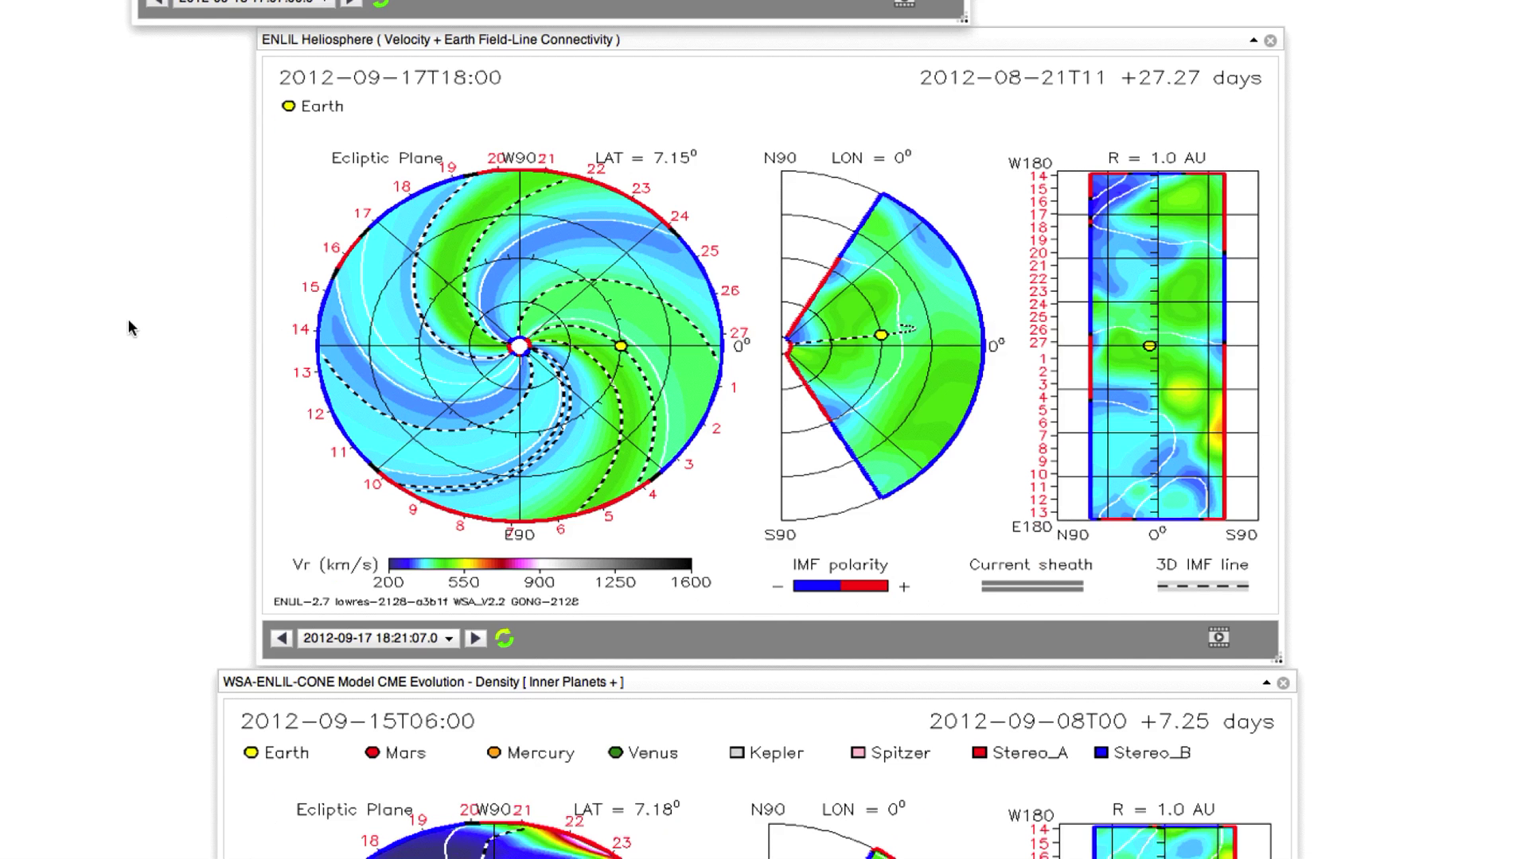
{"action": "scroll", "coordinate": [129, 326], "scroll_direction": "down", "scroll_amount": 5}
{"action": "scroll", "coordinate": [129, 328], "scroll_direction": "down", "scroll_amount": 11}
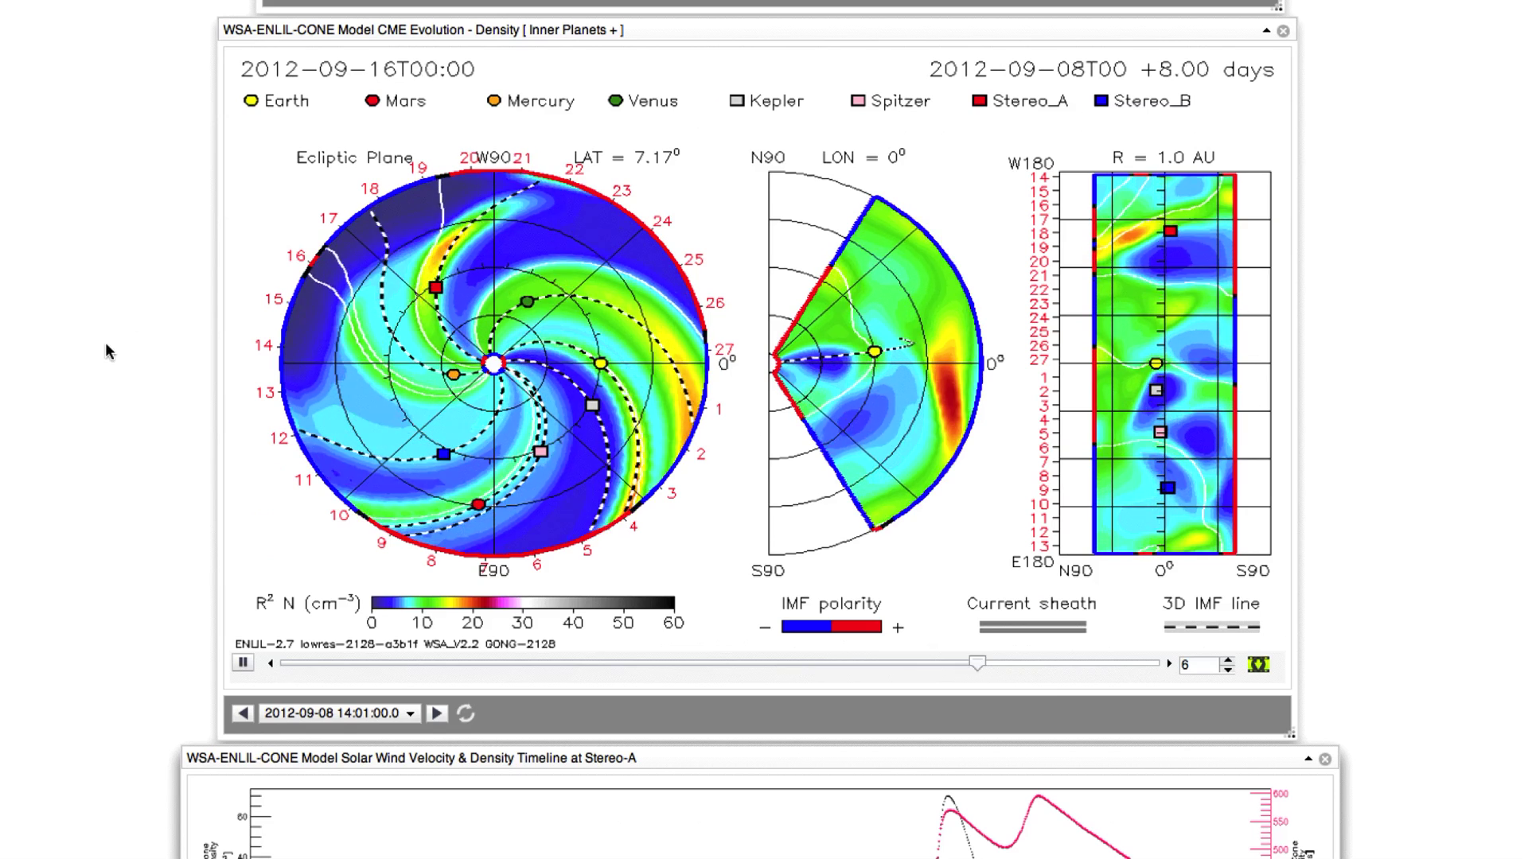
{"action": "scroll", "coordinate": [105, 323], "scroll_direction": "down", "scroll_amount": 3}
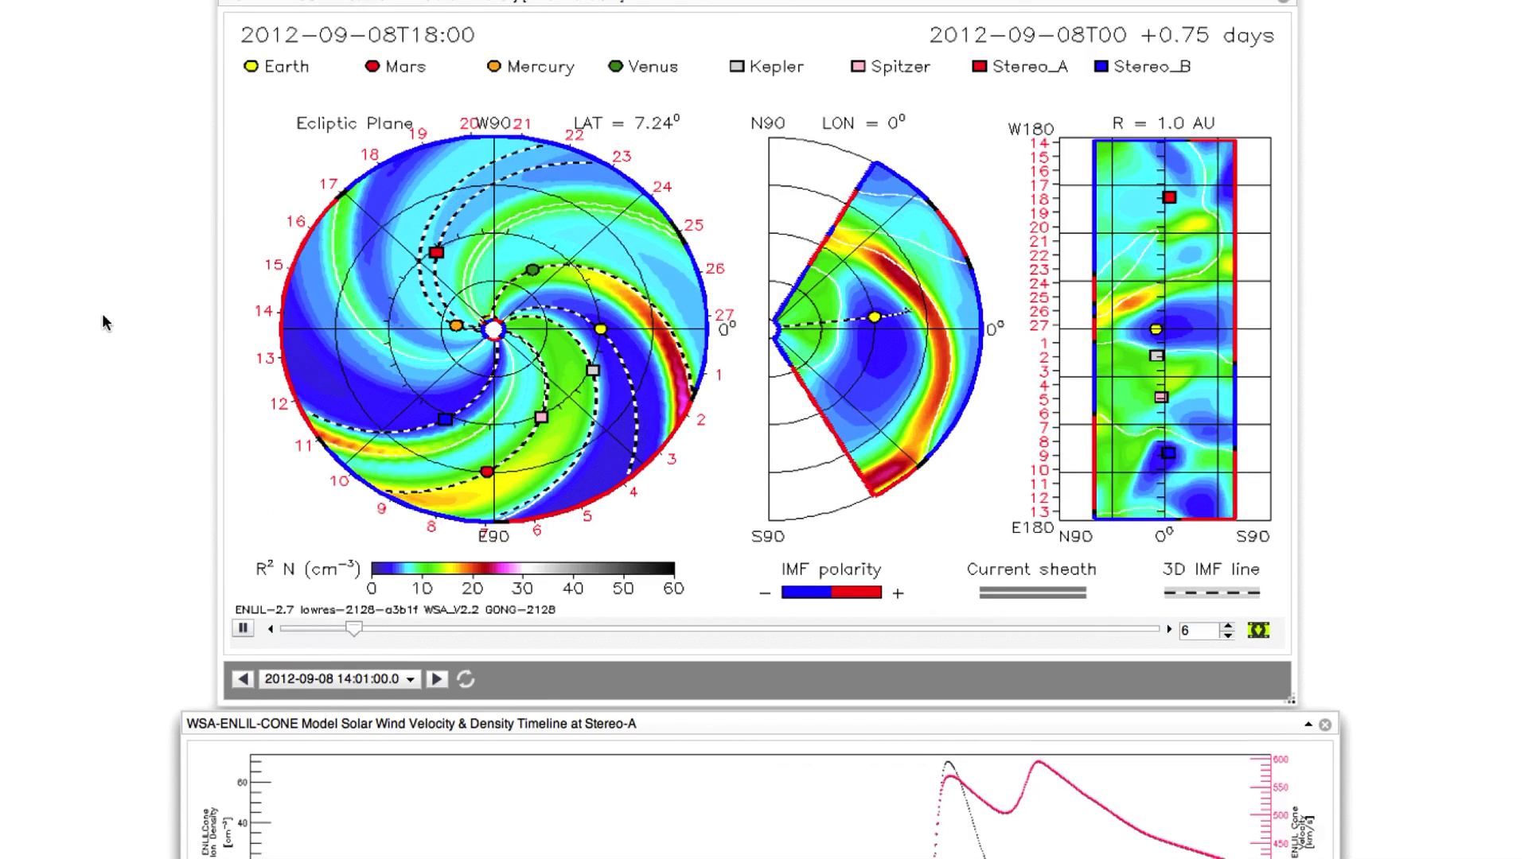